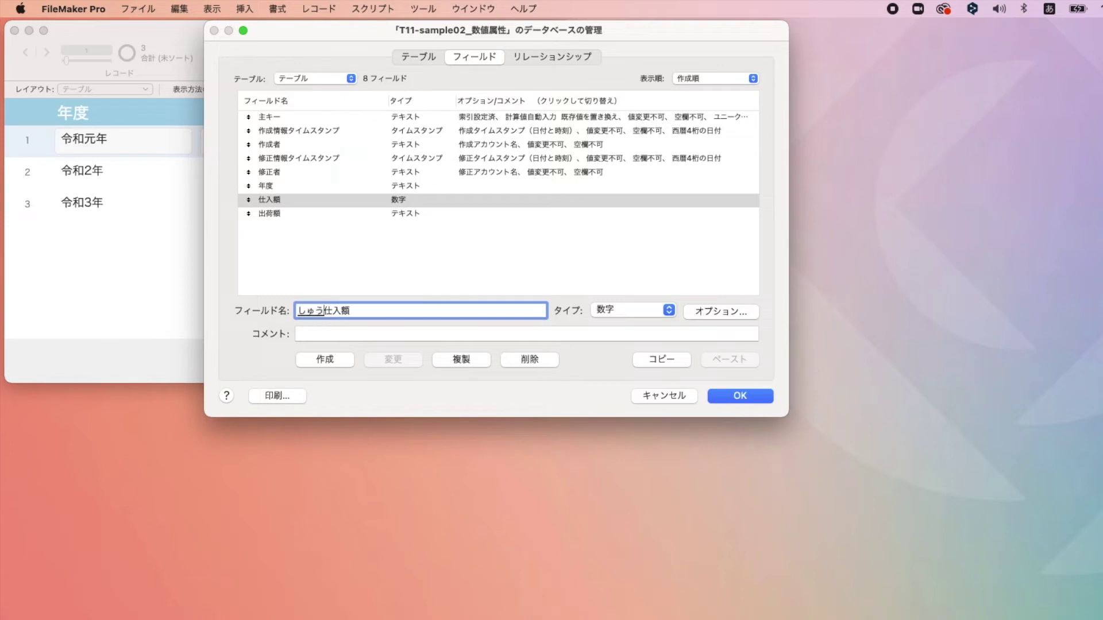
Create a field named 集計_仕入額 with the summary type 集計
{"action": "key", "text": "Return"}
{"action": "key", "text": "Eisu_toggle"}
{"action": "type", "text": "_"}
{"action": "left_click", "coordinate": [611, 310]}
{"action": "left_click", "coordinate": [611, 417]}
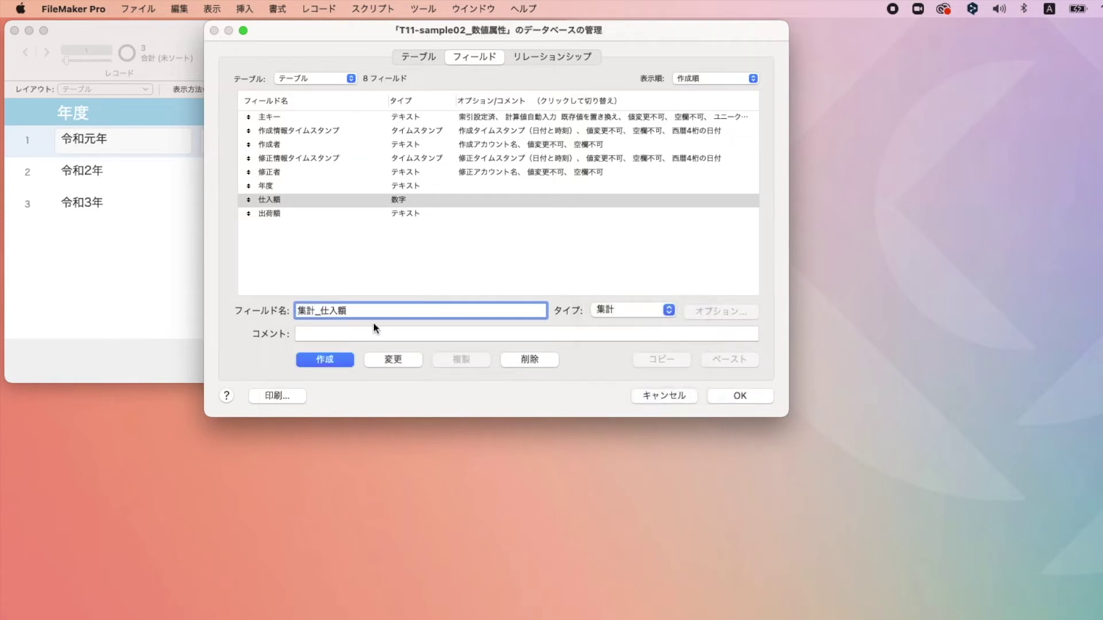
{"action": "left_click", "coordinate": [330, 360]}
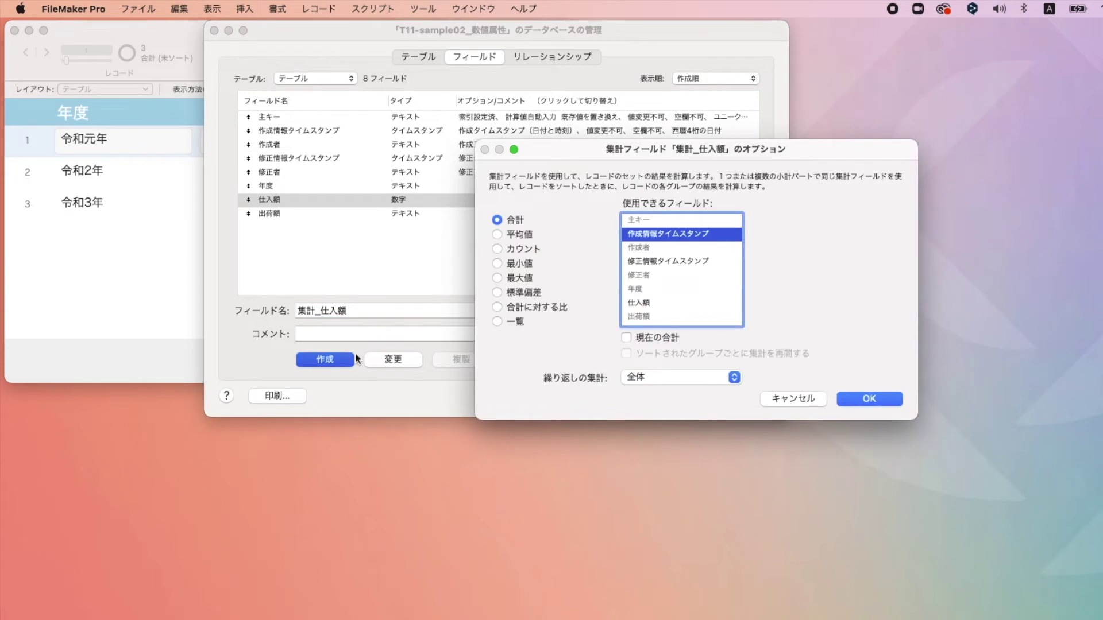
Make the summary field total the 仕入額 field and save the database definition
{"action": "left_click", "coordinate": [643, 302]}
{"action": "left_click", "coordinate": [858, 397]}
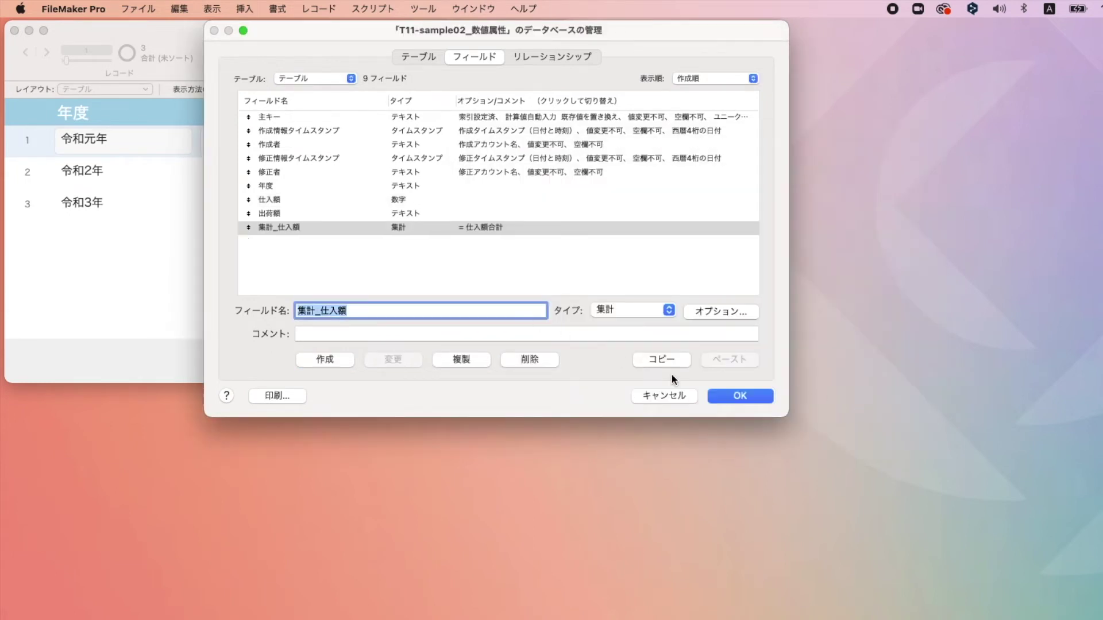
{"action": "left_click", "coordinate": [718, 395]}
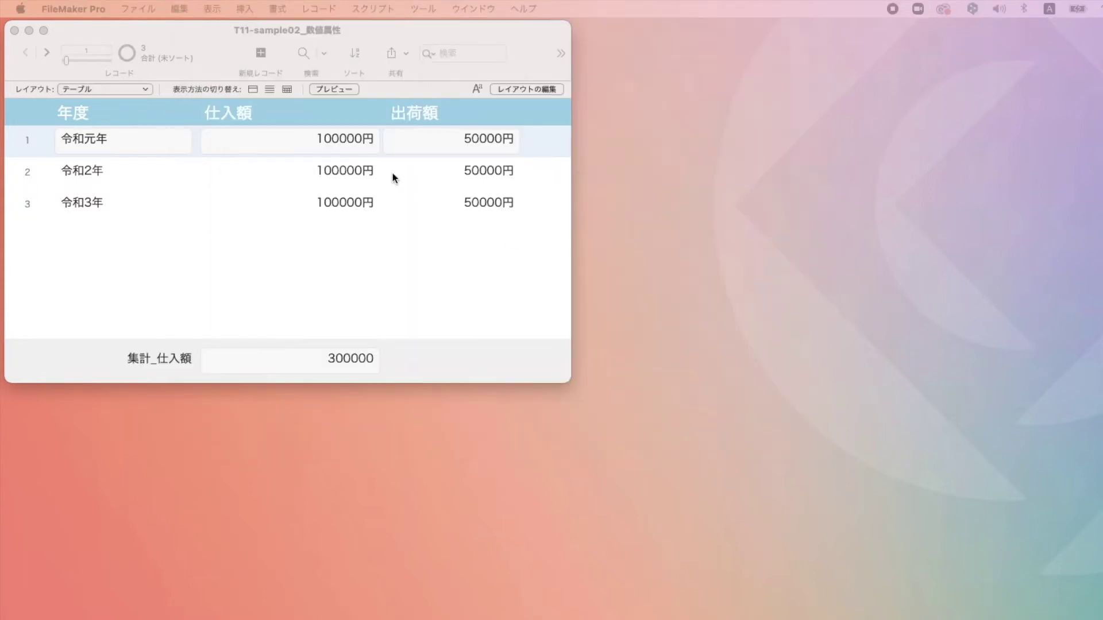
Compare the 仕入額 entries of the three records with the 集計_仕入額 total
{"action": "left_click", "coordinate": [367, 148]}
{"action": "left_click", "coordinate": [349, 172]}
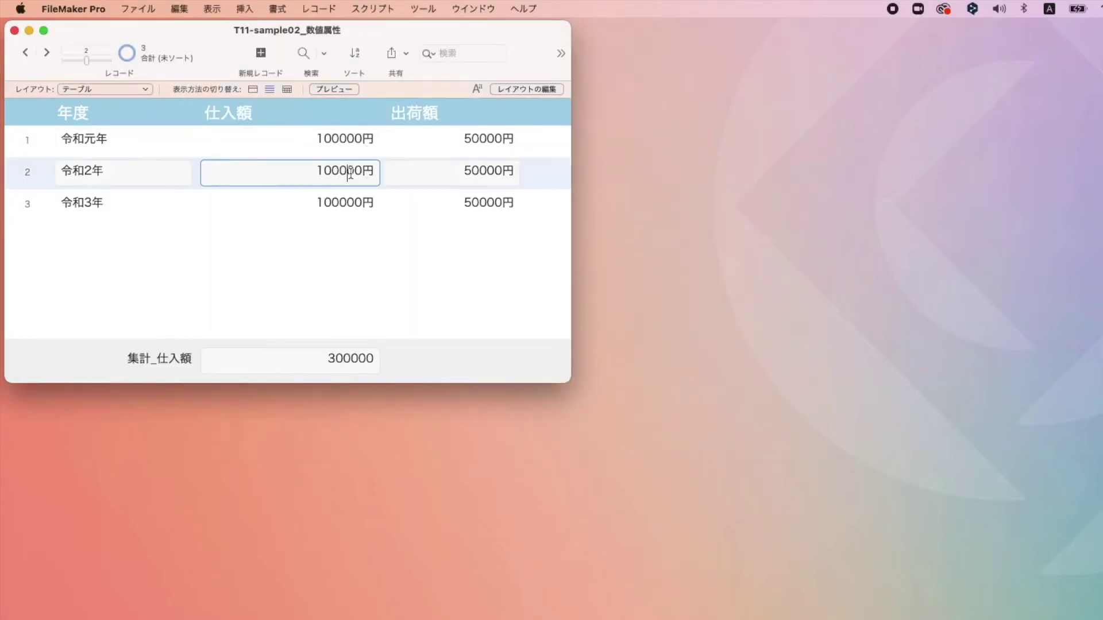
{"action": "left_click", "coordinate": [347, 206]}
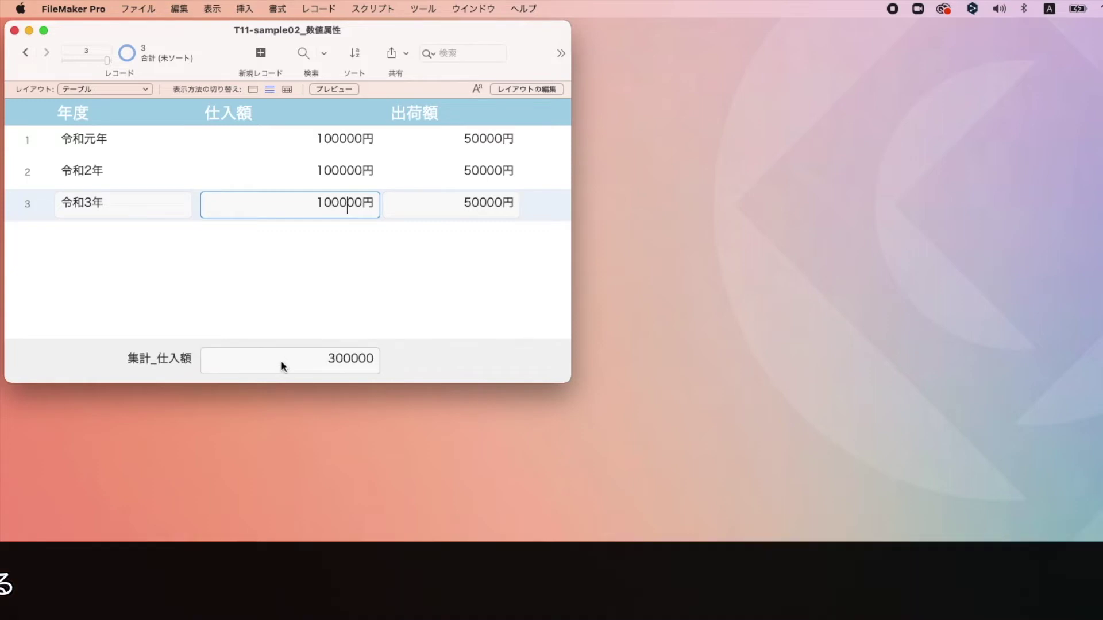
{"action": "left_click", "coordinate": [282, 362]}
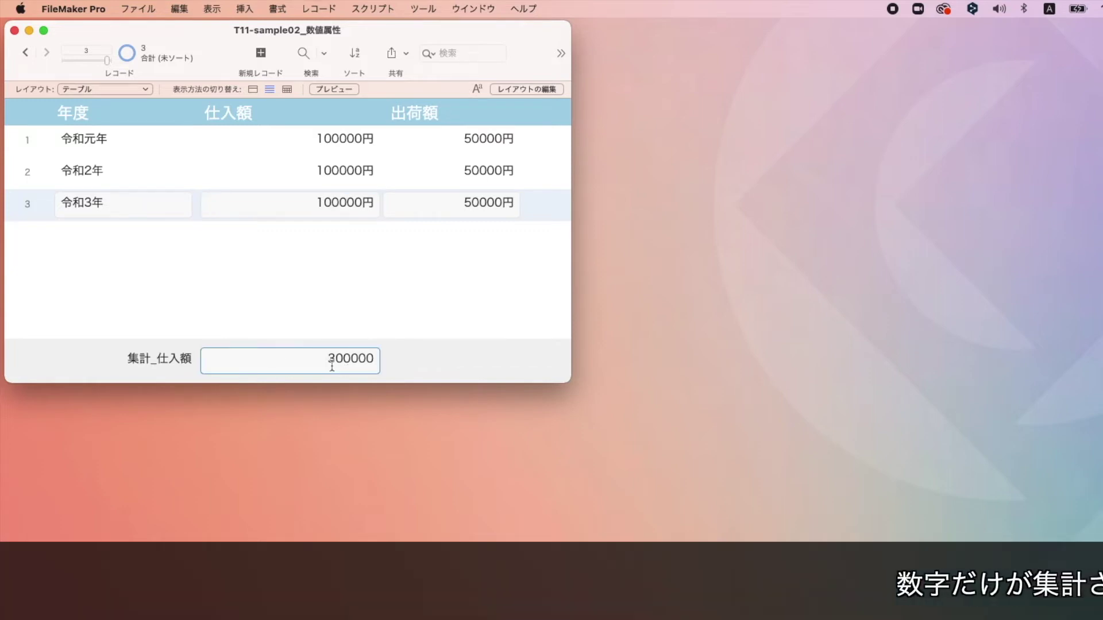
{"action": "left_click_drag", "start_coordinate": [327, 363], "coordinate": [382, 370]}
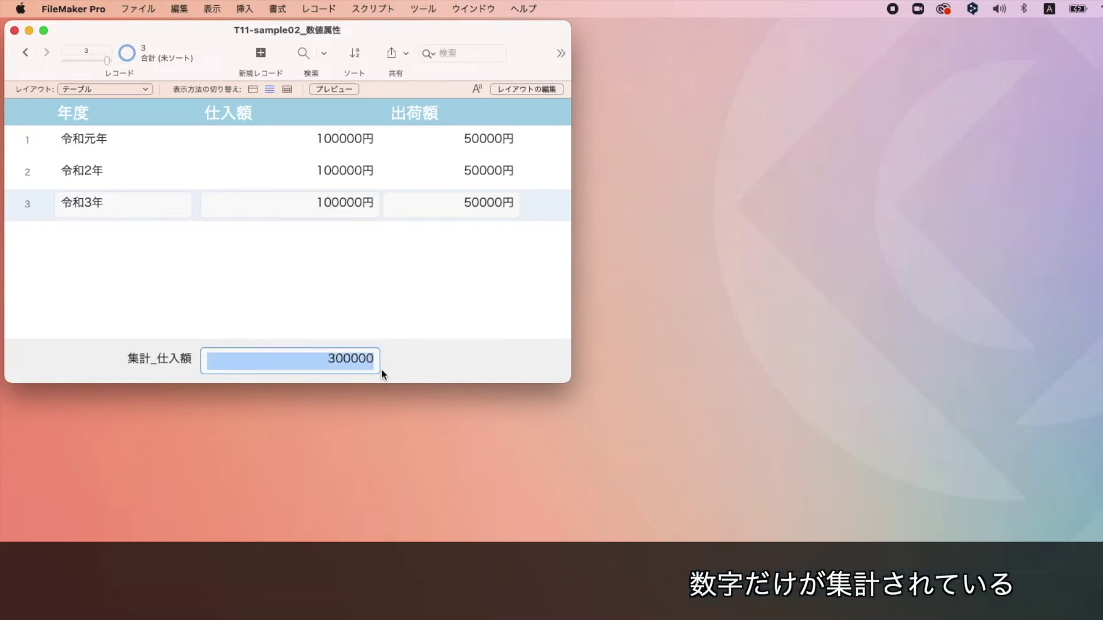
{"action": "left_click", "coordinate": [352, 213]}
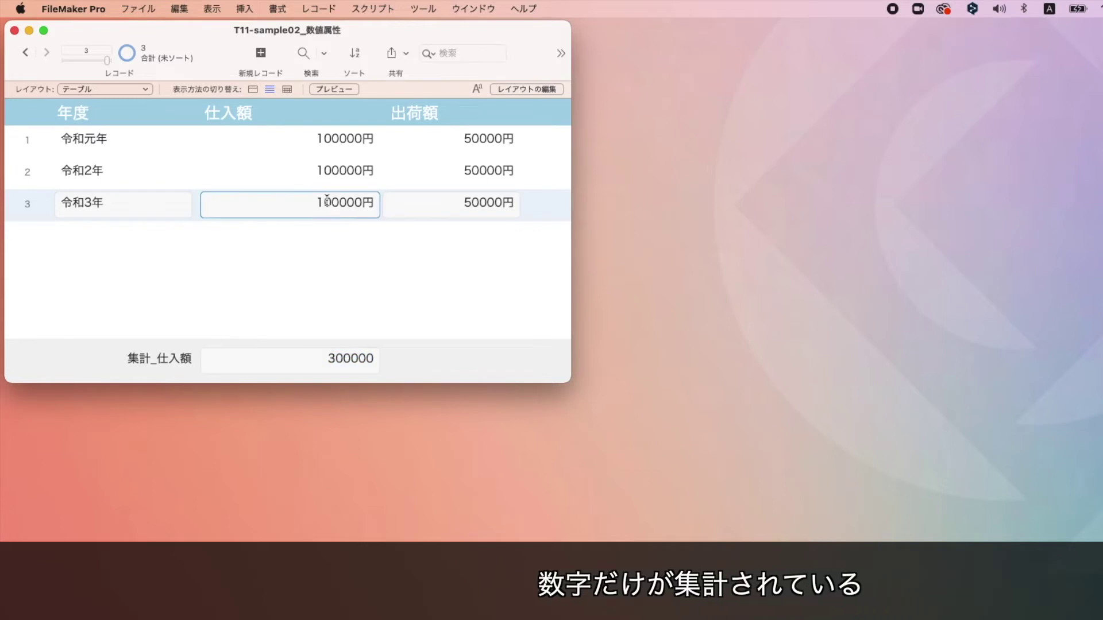
Change the 仕入額 of the 令和2年 record to 200000円 and commit it
{"action": "left_click", "coordinate": [320, 168]}
{"action": "left_click_drag", "start_coordinate": [320, 168], "coordinate": [214, 170]}
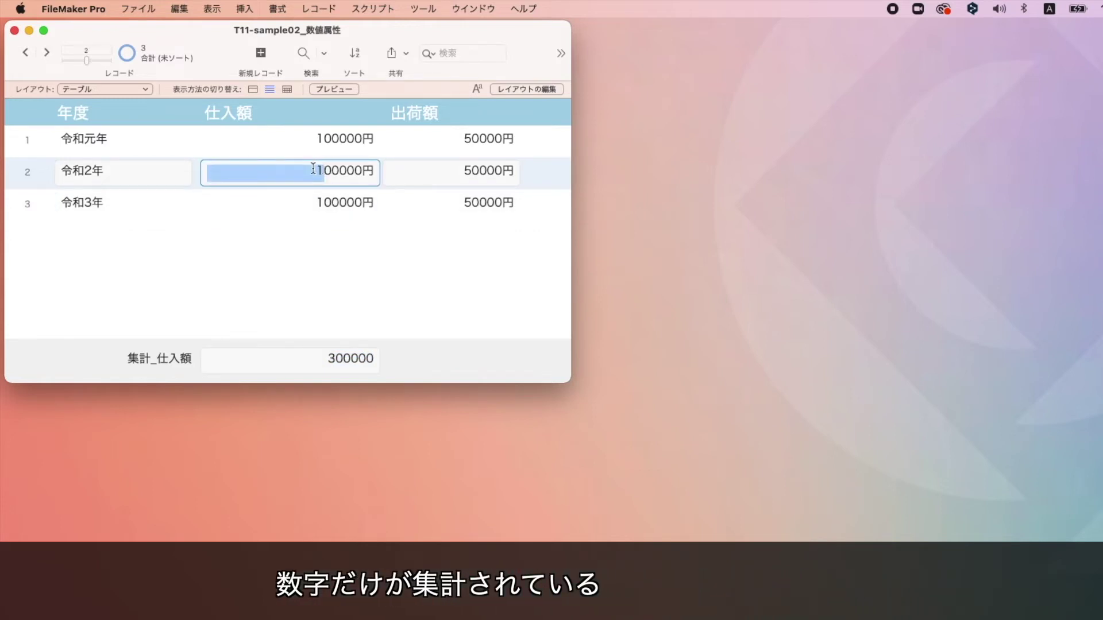
{"action": "type", "text": "2"}
{"action": "left_click", "coordinate": [344, 221]}
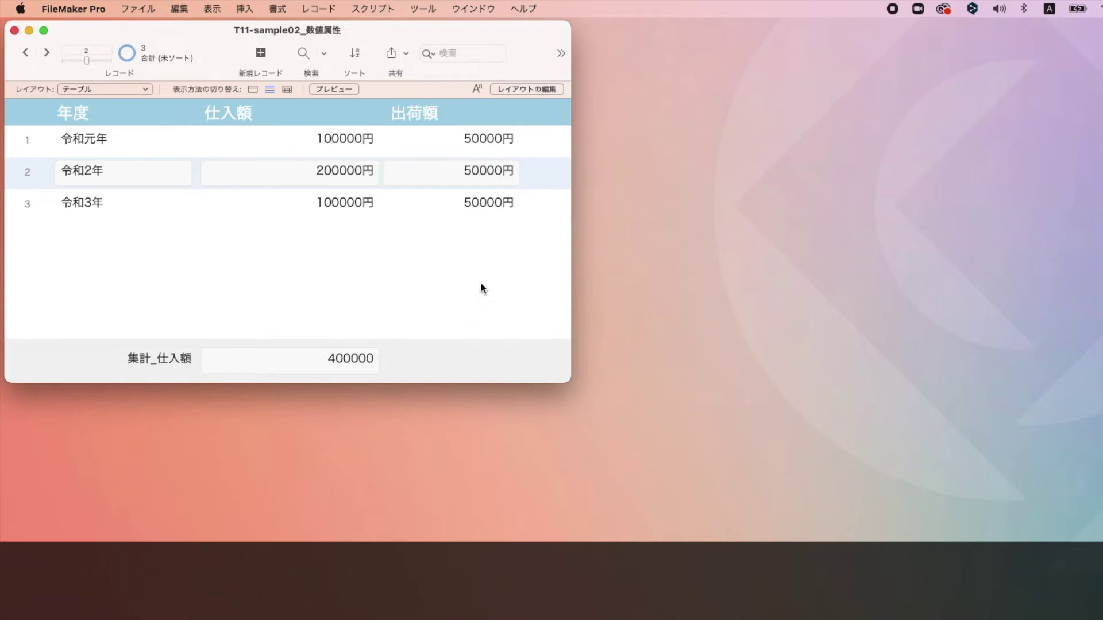
Set the 仕入額 of the 令和2年 record back to 100000円
{"action": "left_click", "coordinate": [324, 172]}
{"action": "key", "text": "BackSpace"}
{"action": "type", "text": "1"}
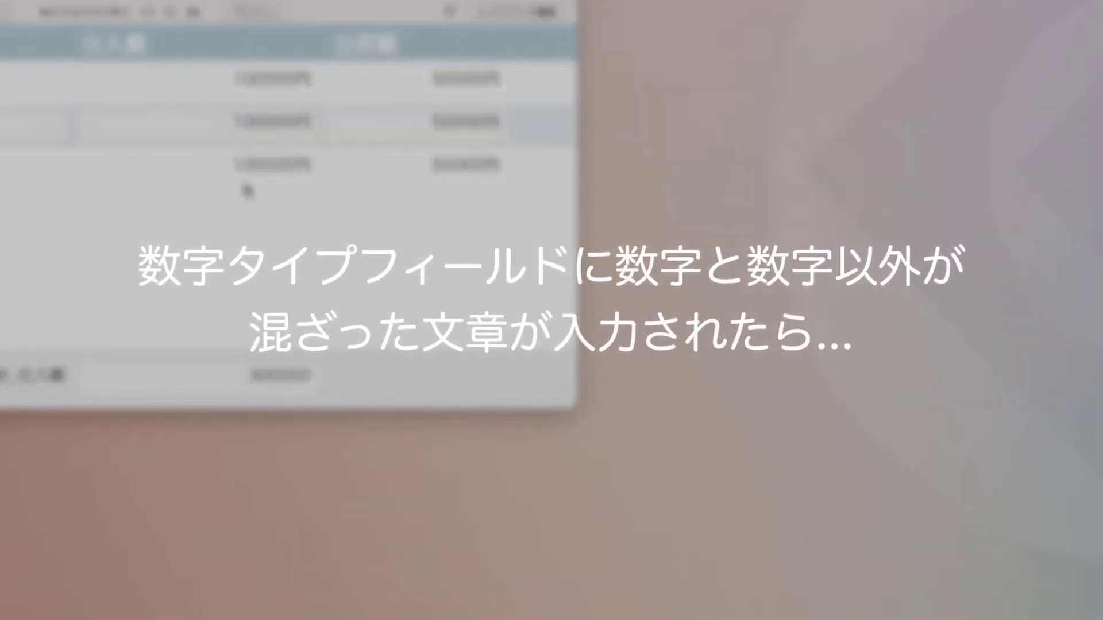
Set the 仕入額 of the 令和3年 record to 50000円(前年比-50%) and commit it
{"action": "left_click", "coordinate": [241, 165]}
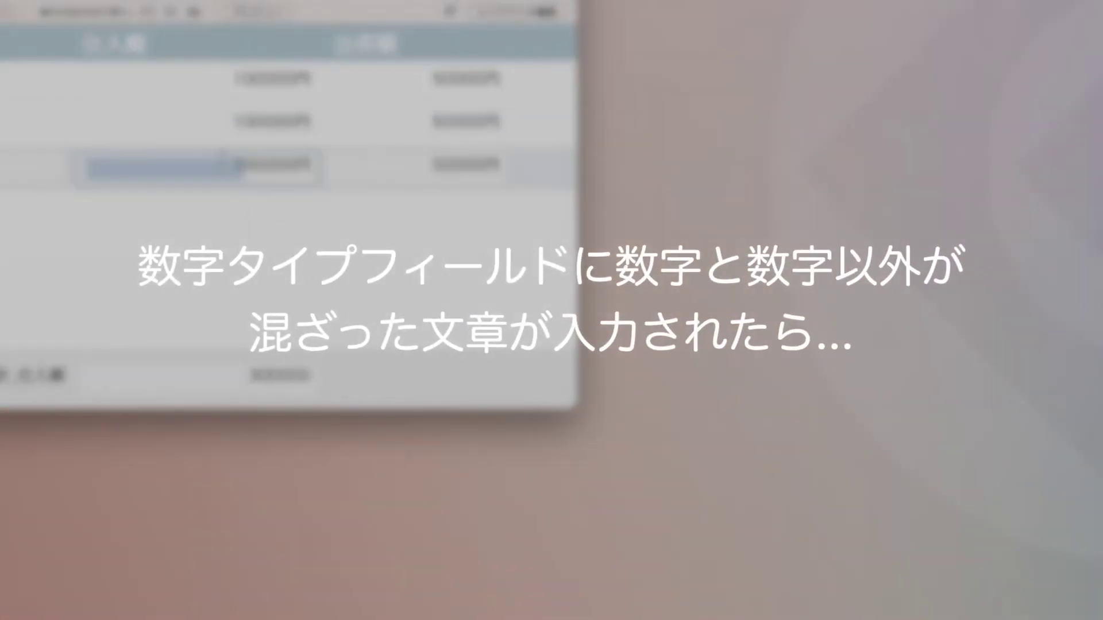
{"action": "type", "text": "a(前年比-50"}
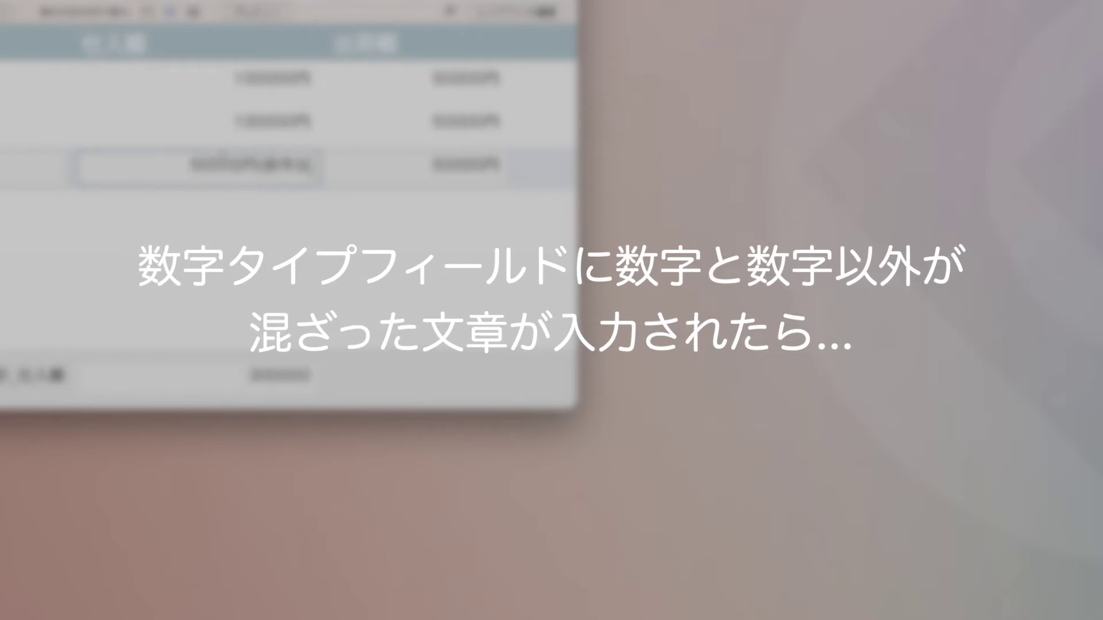
{"action": "type", "text": "%)"}
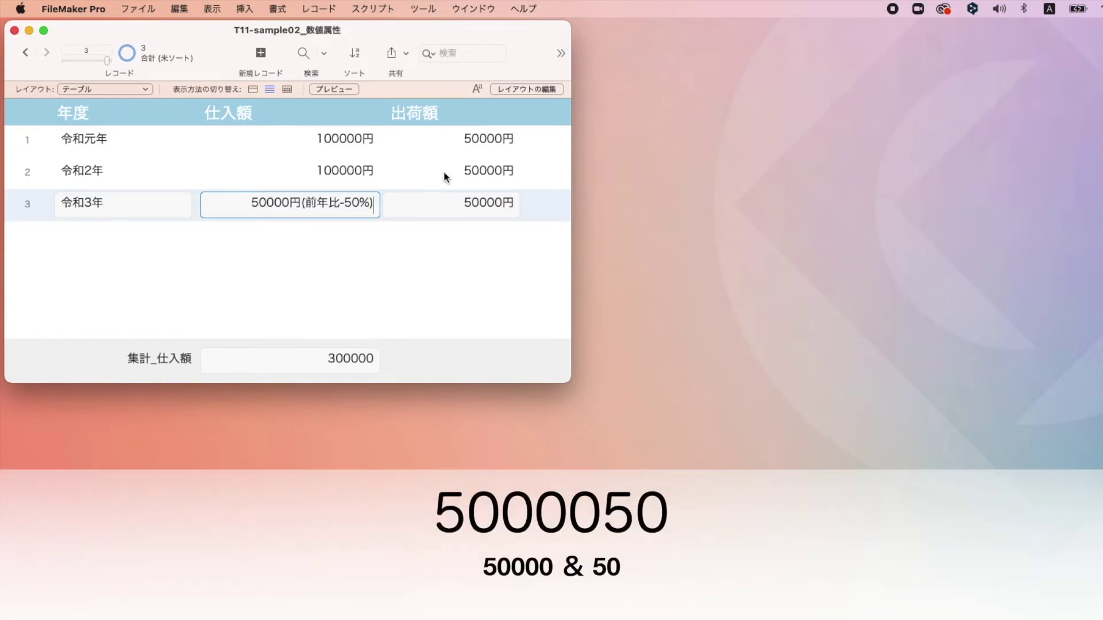
{"action": "left_click", "coordinate": [372, 228]}
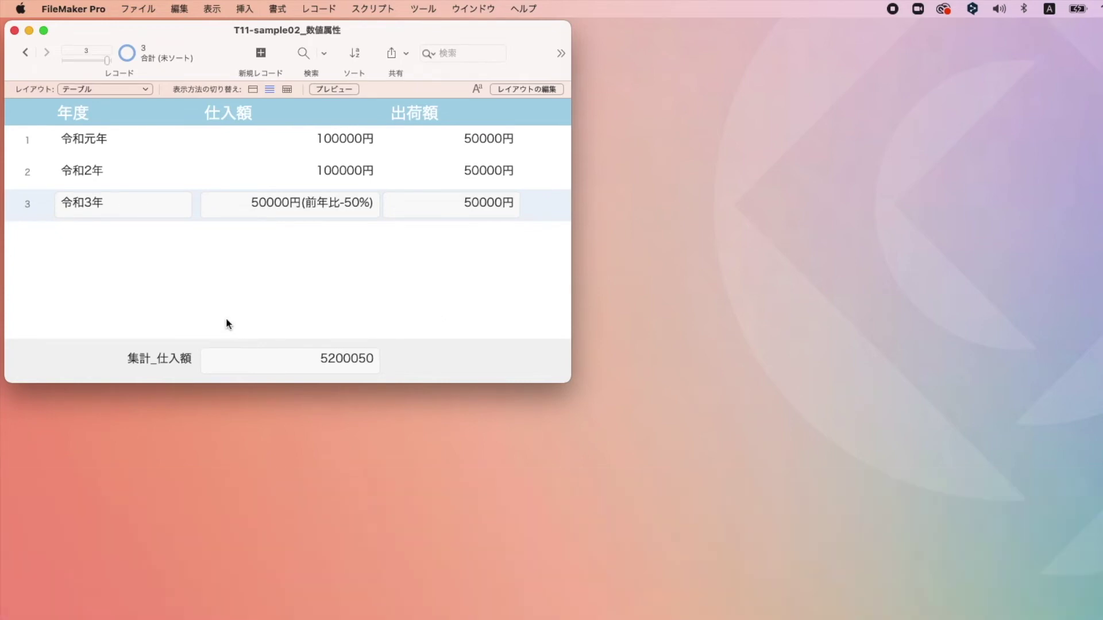
Restrict input in the 仕入額 field to the type 数字 in its validation options and save the database definition
{"action": "key", "text": "super+shift+d"}
{"action": "left_click", "coordinate": [286, 201]}
{"action": "double_click", "coordinate": [284, 201]}
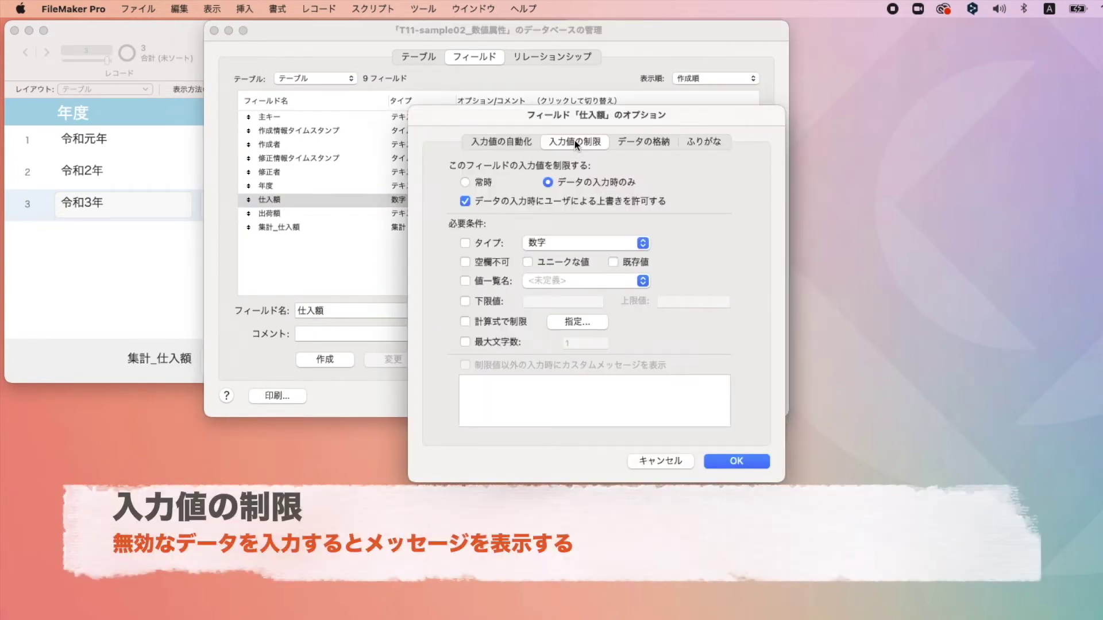
{"action": "left_click", "coordinate": [464, 244]}
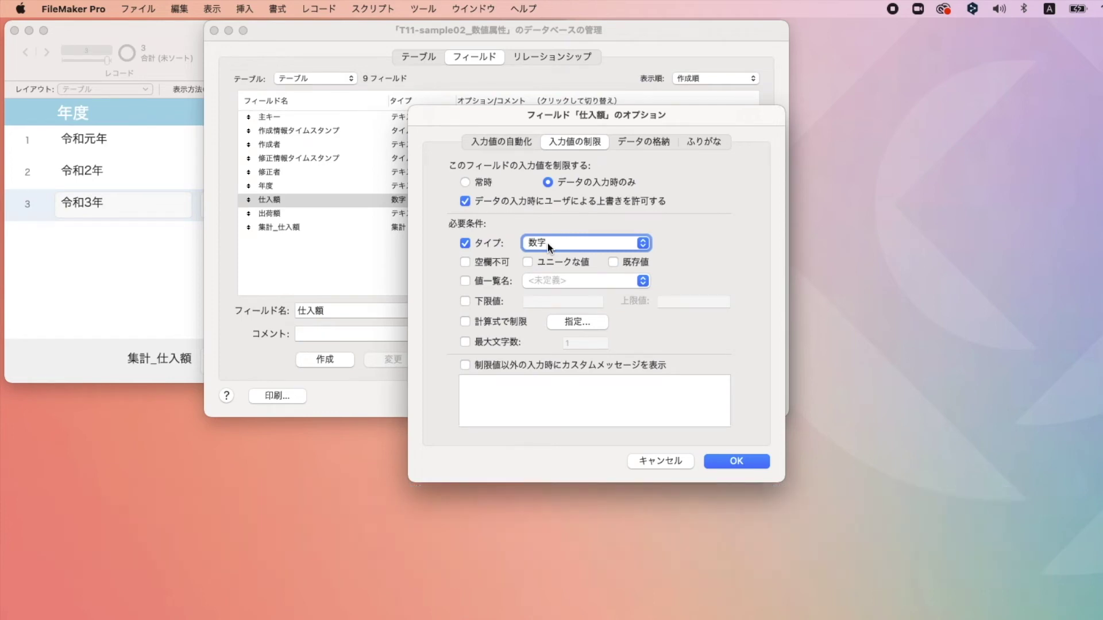
{"action": "key", "text": "Return"}
{"action": "left_click", "coordinate": [735, 392]}
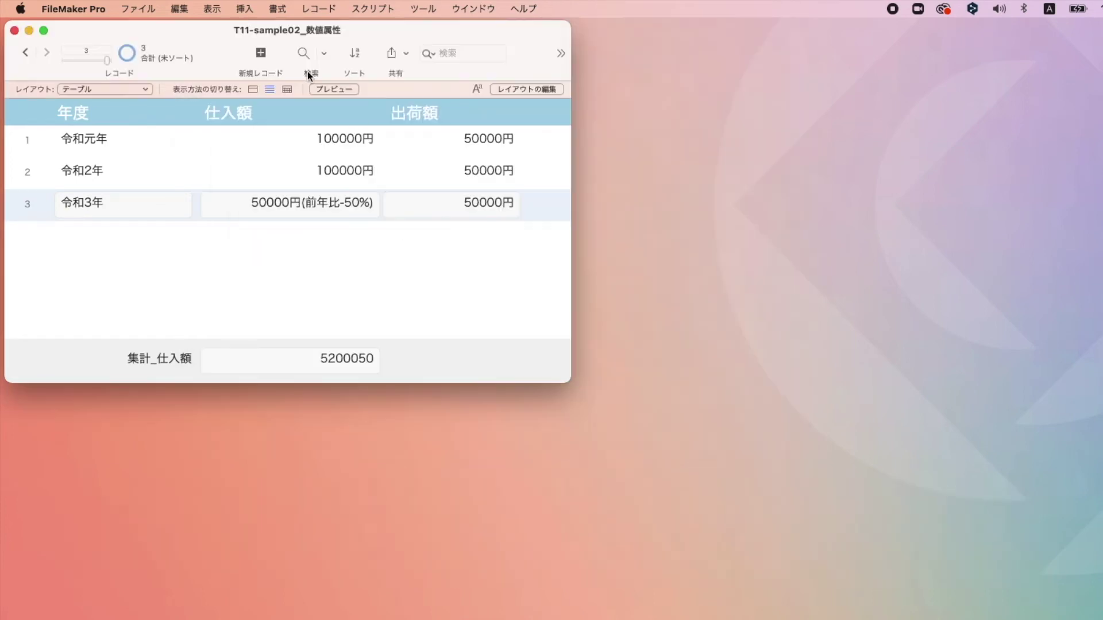
Add a new record and copy the 仕入額 text of the 令和3年 record into its 仕入額 field
{"action": "left_click", "coordinate": [261, 54]}
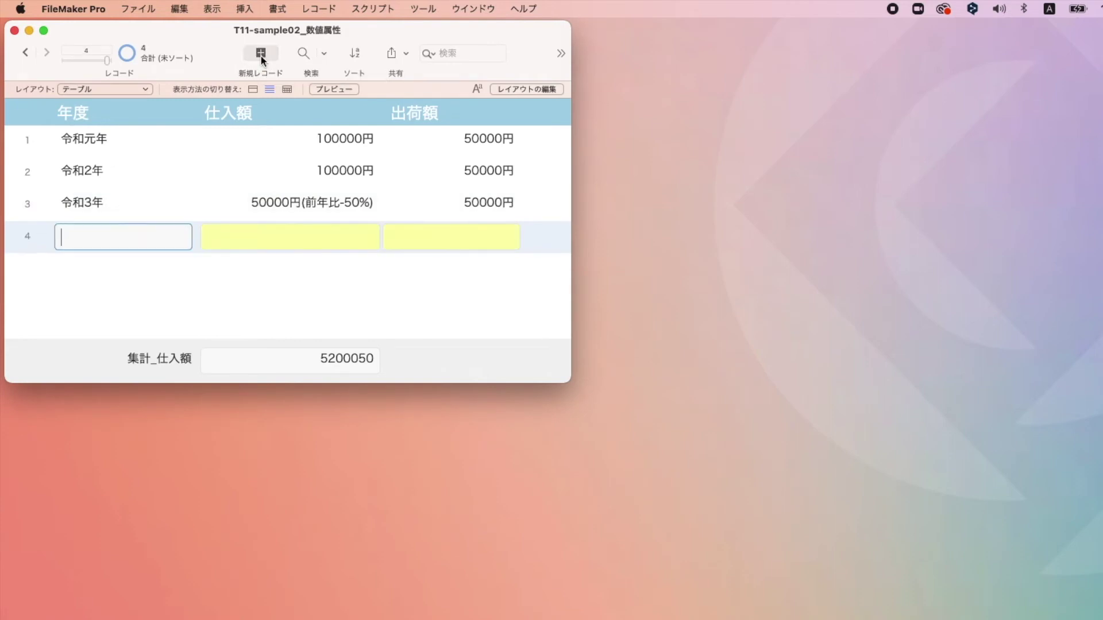
{"action": "left_click", "coordinate": [249, 204]}
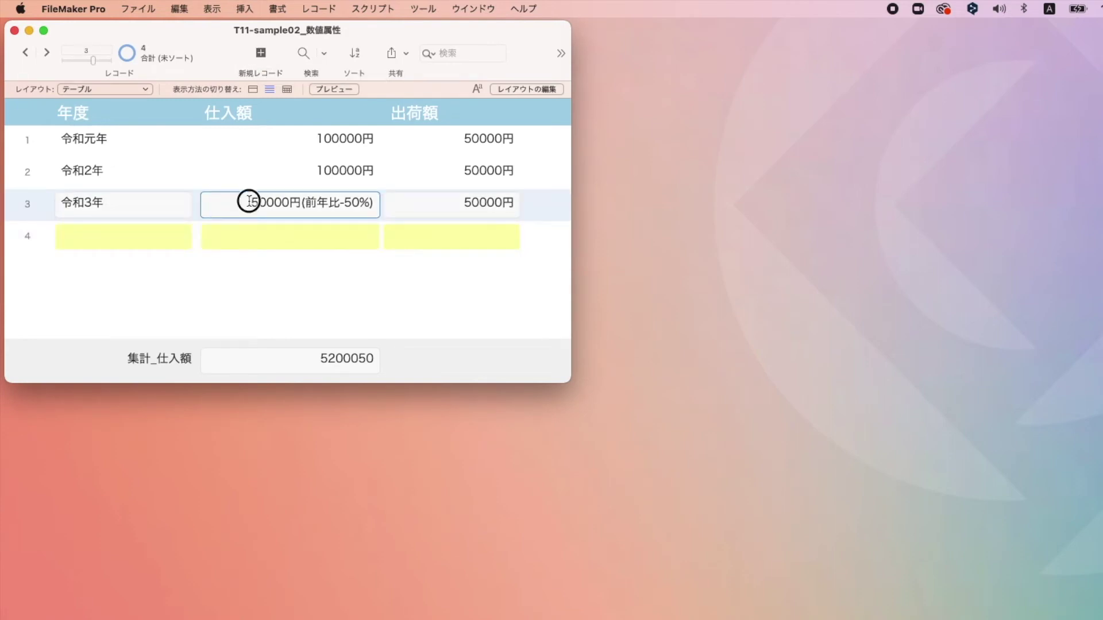
{"action": "left_click_drag", "start_coordinate": [249, 202], "coordinate": [371, 226]}
{"action": "right_click", "coordinate": [367, 207]}
{"action": "left_click", "coordinate": [379, 234]}
{"action": "left_click", "coordinate": [337, 236]}
{"action": "right_click", "coordinate": [339, 236]}
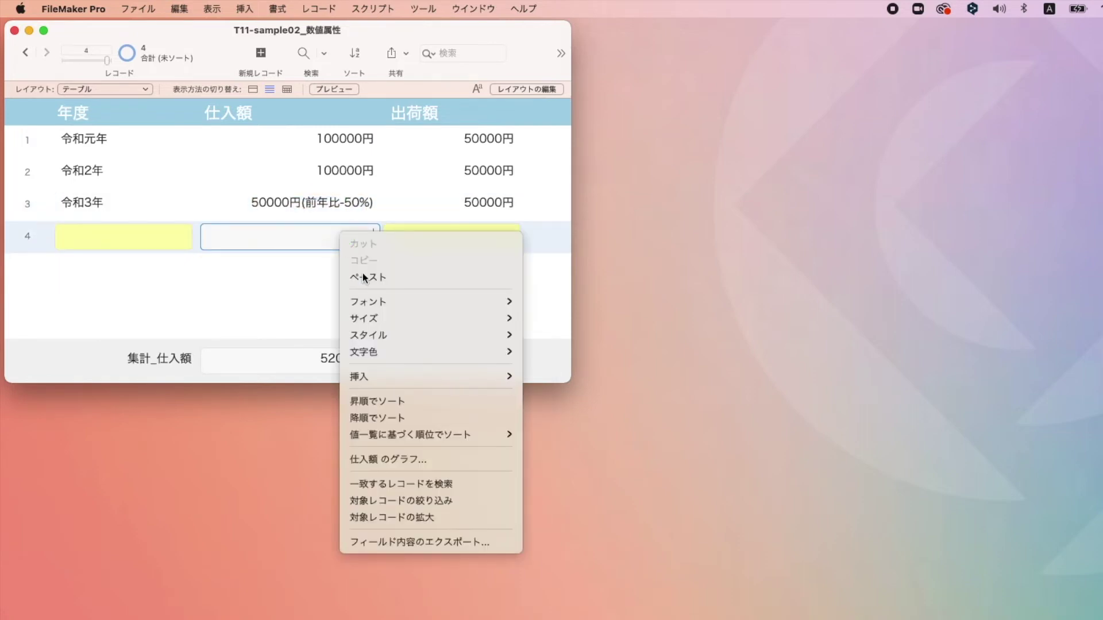
{"action": "left_click", "coordinate": [368, 277]}
Commit the new record's 仕入額 and accept the non-numeric entry with はい
{"action": "left_click", "coordinate": [415, 270]}
{"action": "left_click_drag", "start_coordinate": [643, 194], "coordinate": [428, 158]}
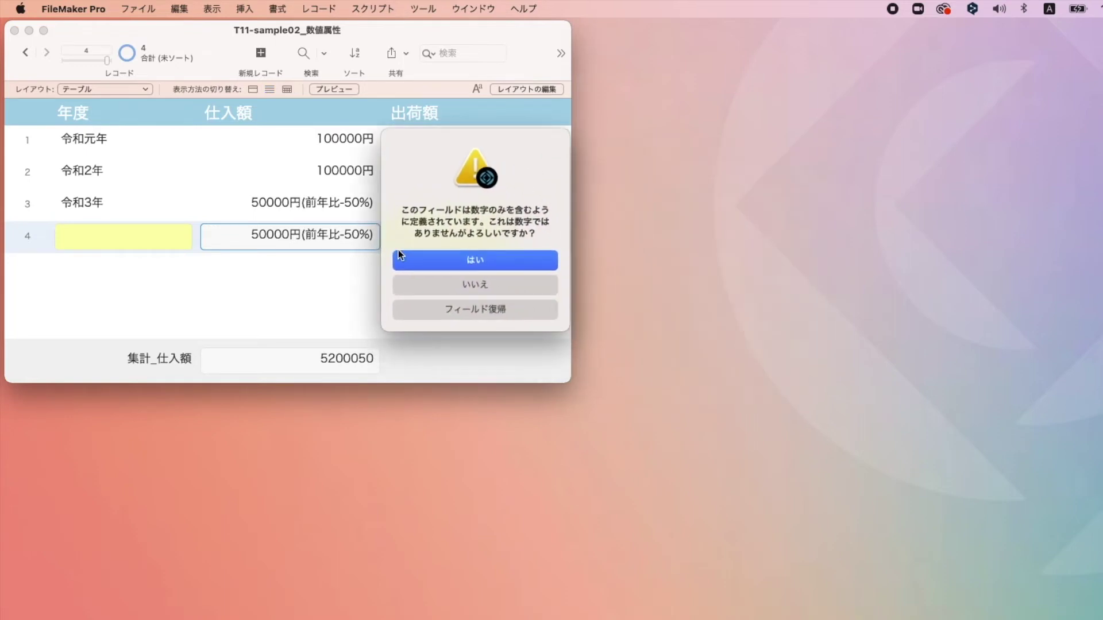
{"action": "left_click", "coordinate": [451, 261]}
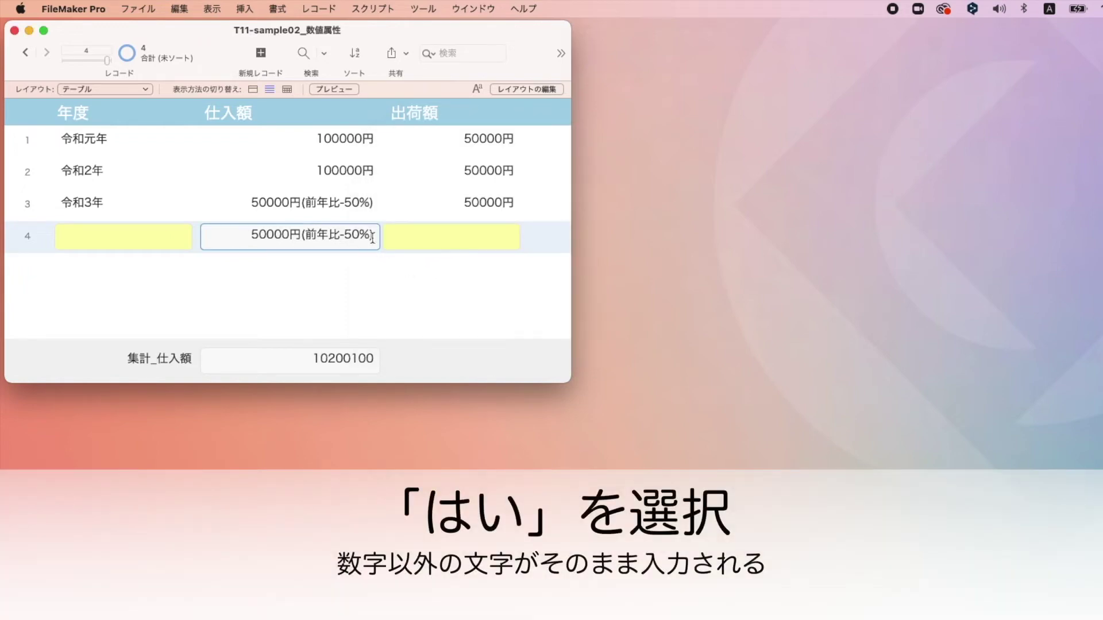
Replace the new record's 仕入額 with a fresh paste of 50000円(前年比-50%) and decline the non-numeric entry with いいえ
{"action": "key", "text": "super+a"}
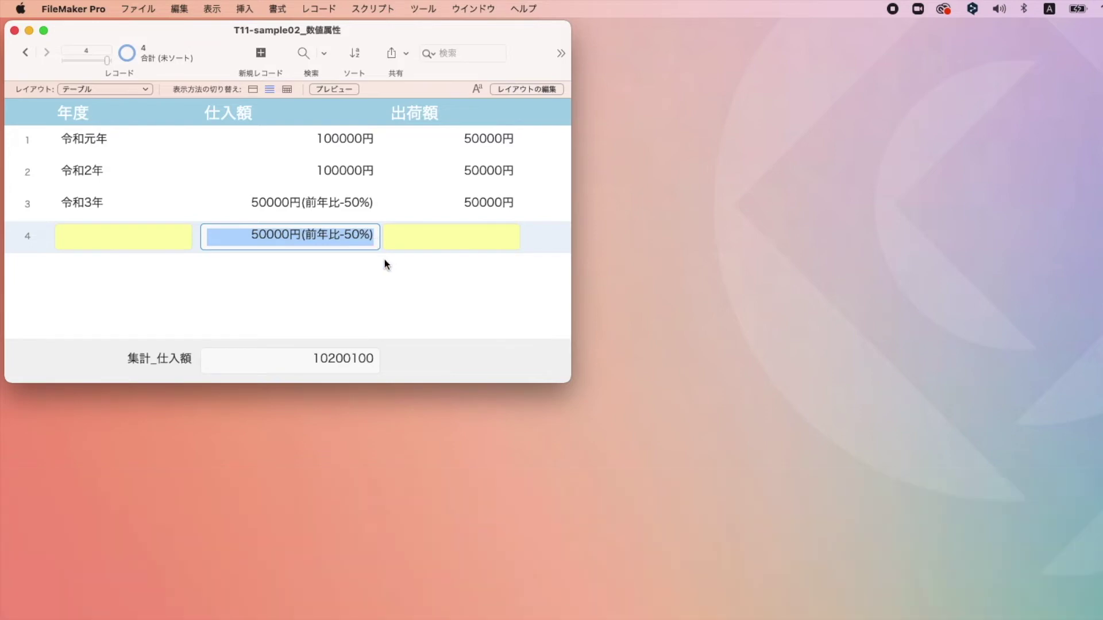
{"action": "key", "text": "BackSpace"}
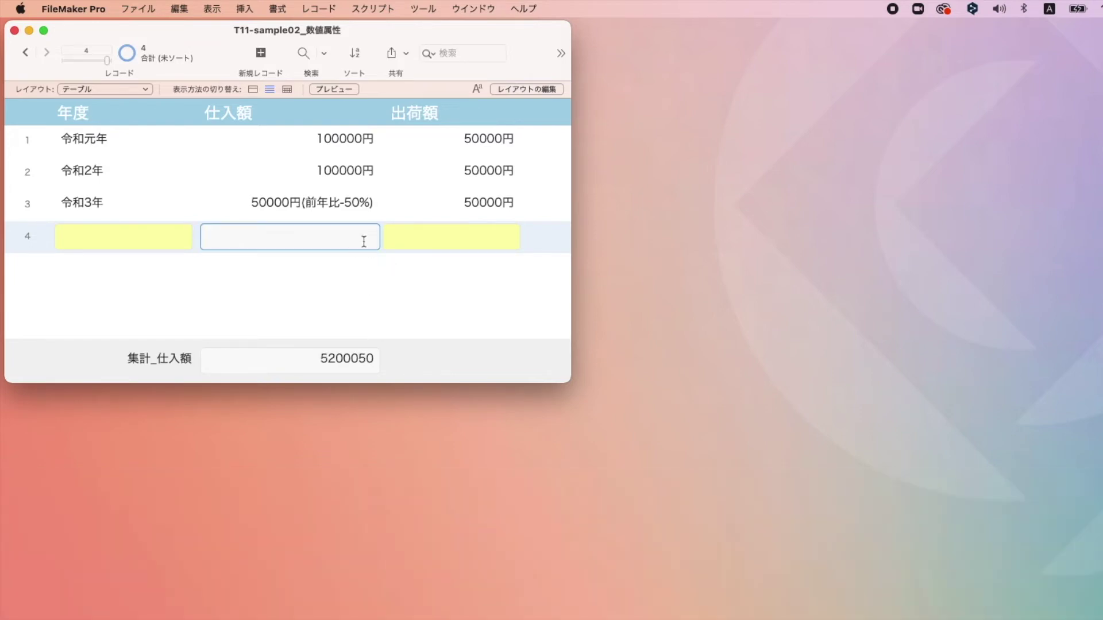
{"action": "key", "text": "super+v"}
{"action": "left_click", "coordinate": [384, 256]}
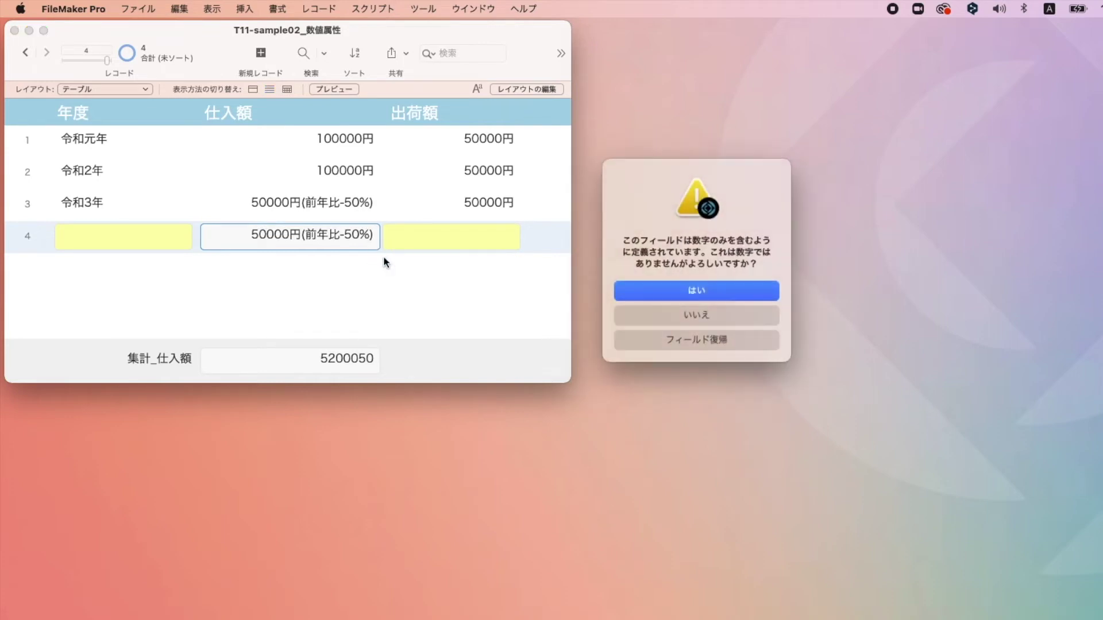
{"action": "left_click_drag", "start_coordinate": [666, 185], "coordinate": [449, 176]}
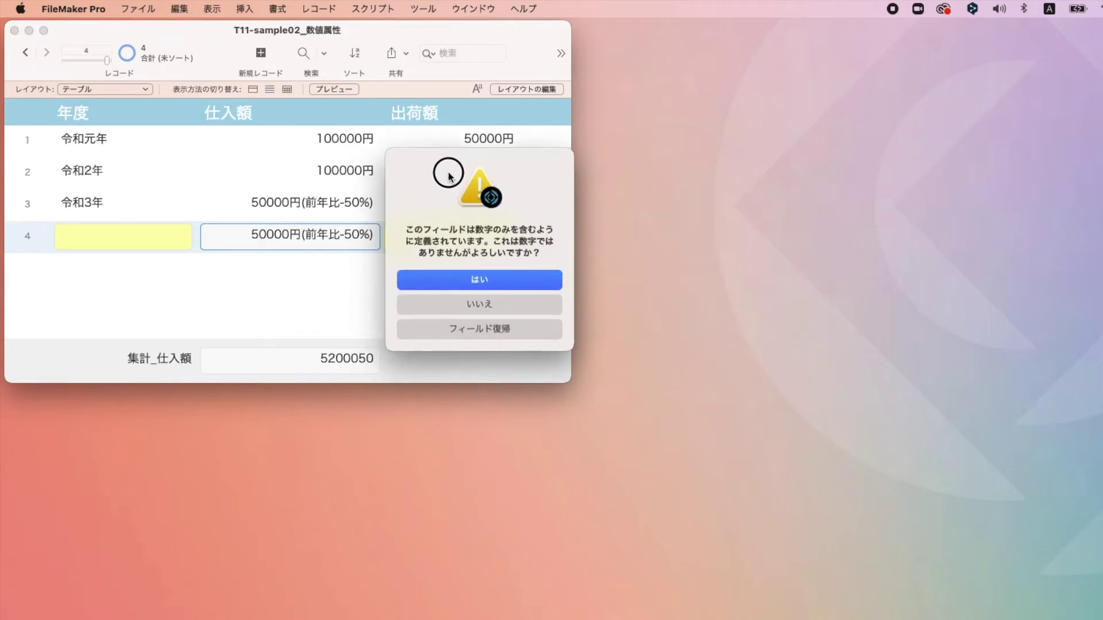
{"action": "left_click", "coordinate": [463, 305]}
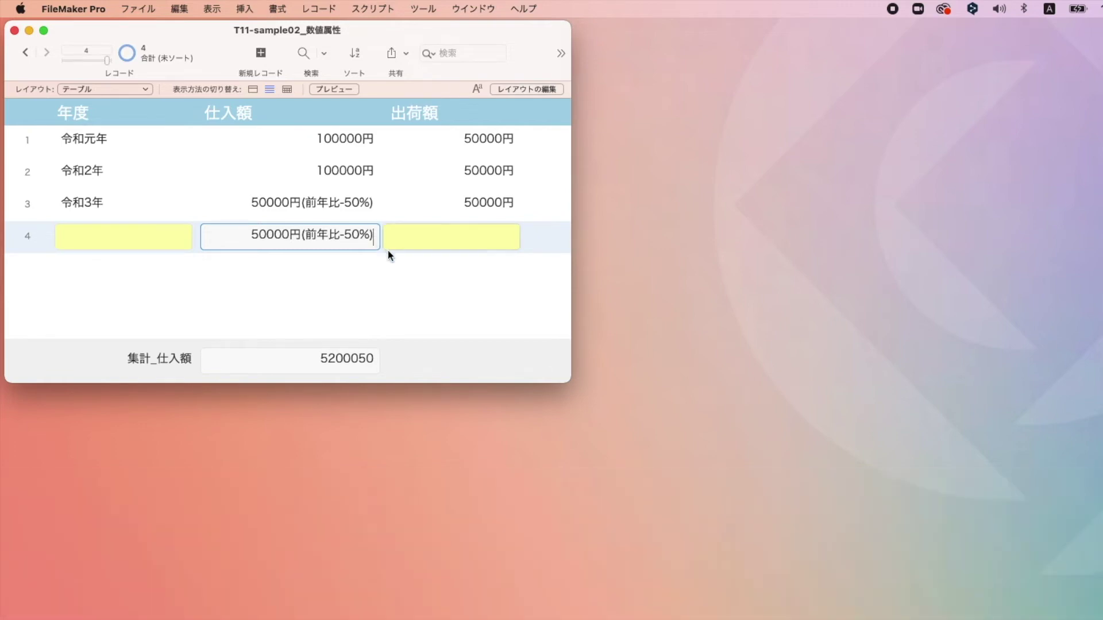
Try committing the non-numeric 仕入額 again and revert the field with フィールド復帰
{"action": "left_click", "coordinate": [421, 271]}
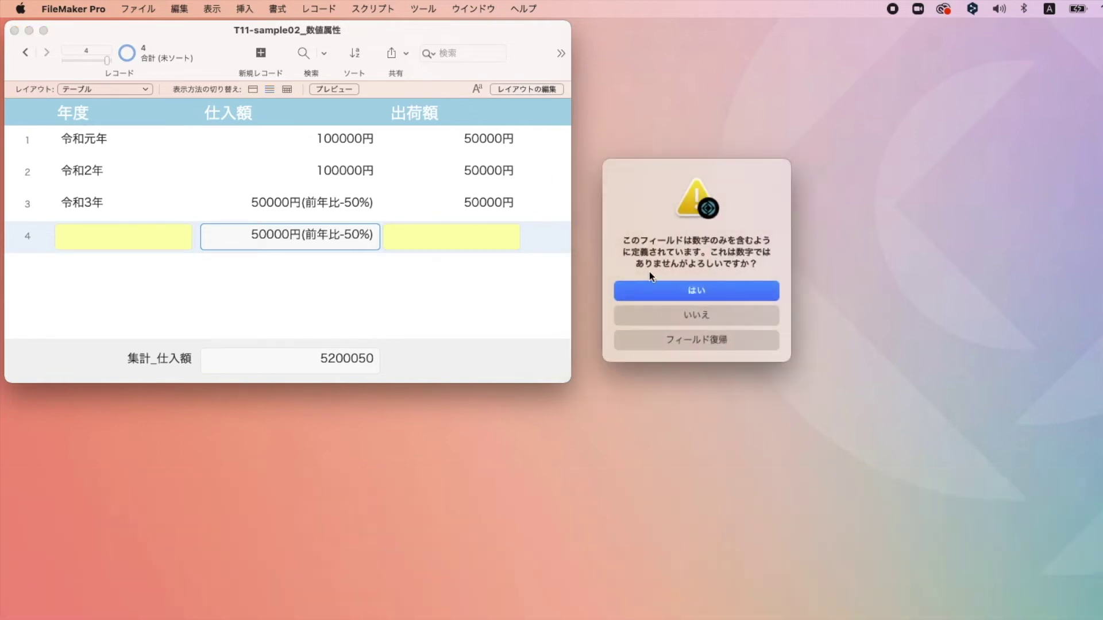
{"action": "left_click_drag", "start_coordinate": [670, 177], "coordinate": [458, 138]}
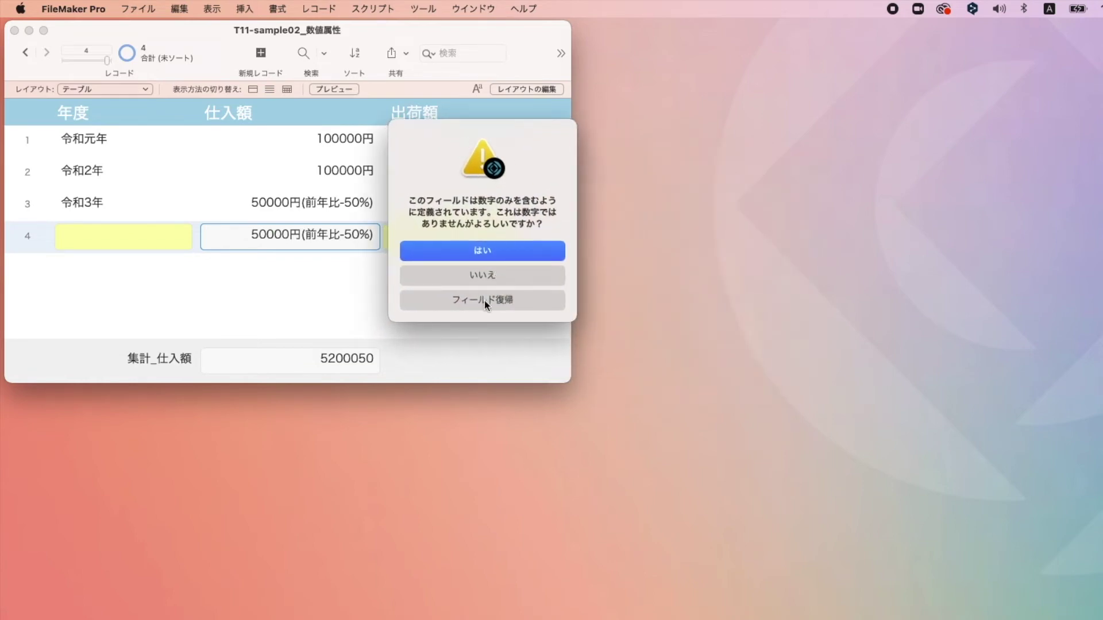
{"action": "left_click", "coordinate": [484, 300]}
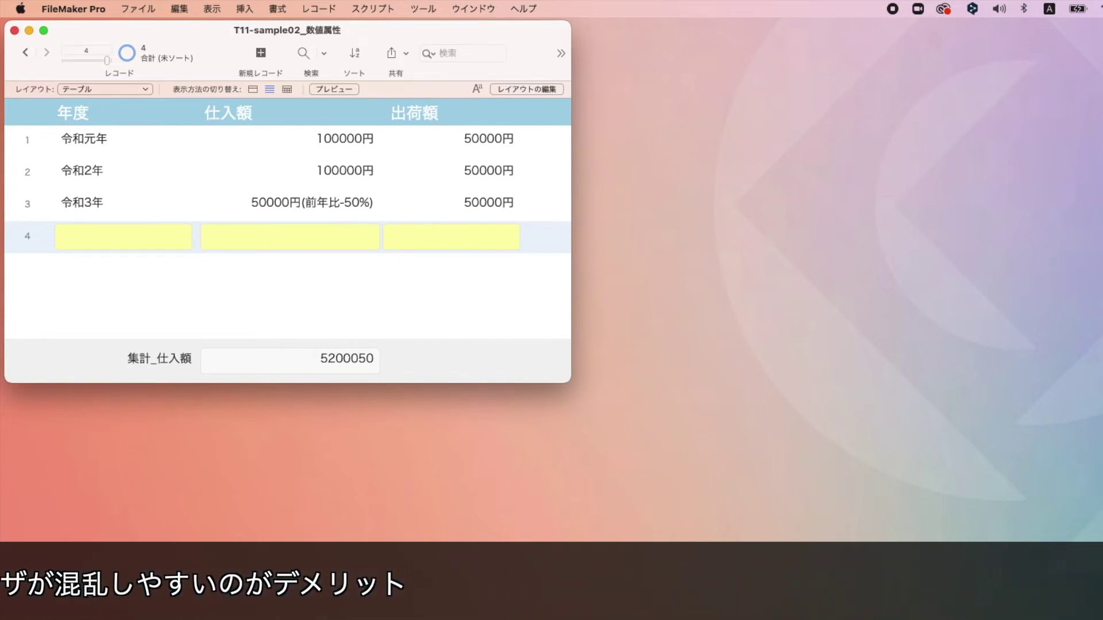
Open the auto-enter options (入力値の自動化) of the 仕入額 field from the database's field definitions
{"action": "key", "text": "Tab"}
{"action": "key", "text": "super+apostrophe"}
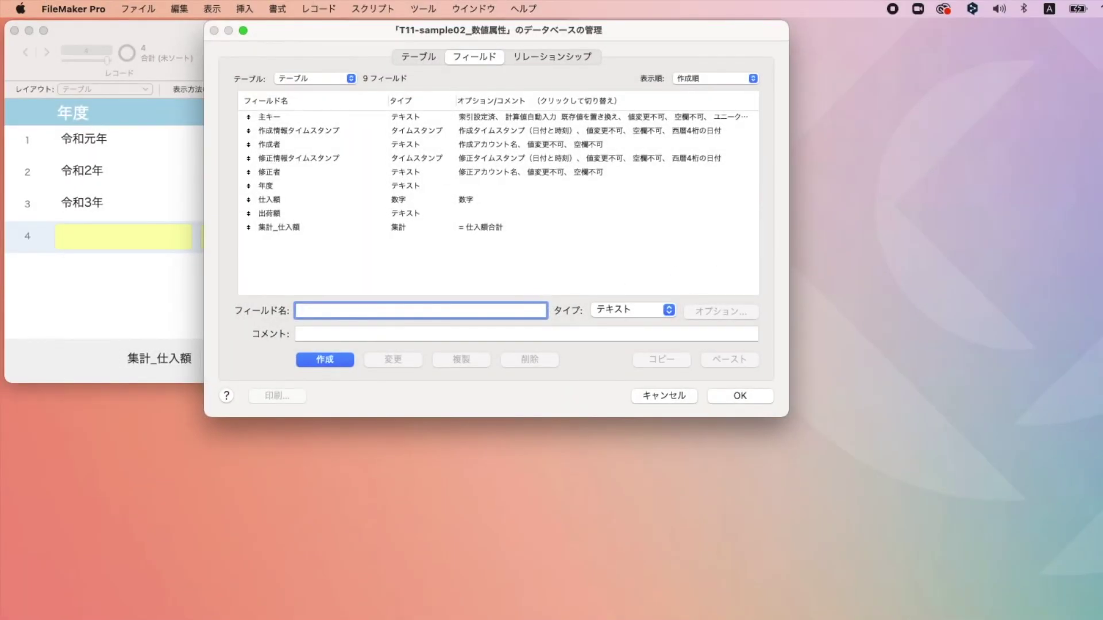
{"action": "left_click", "coordinate": [275, 201]}
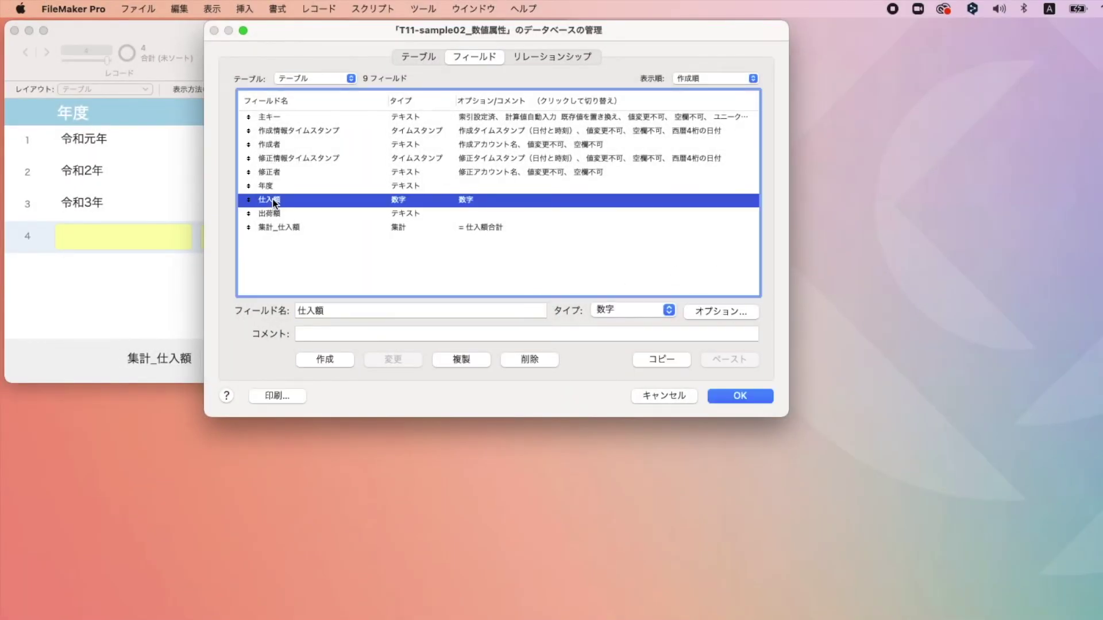
{"action": "left_click", "coordinate": [732, 311]}
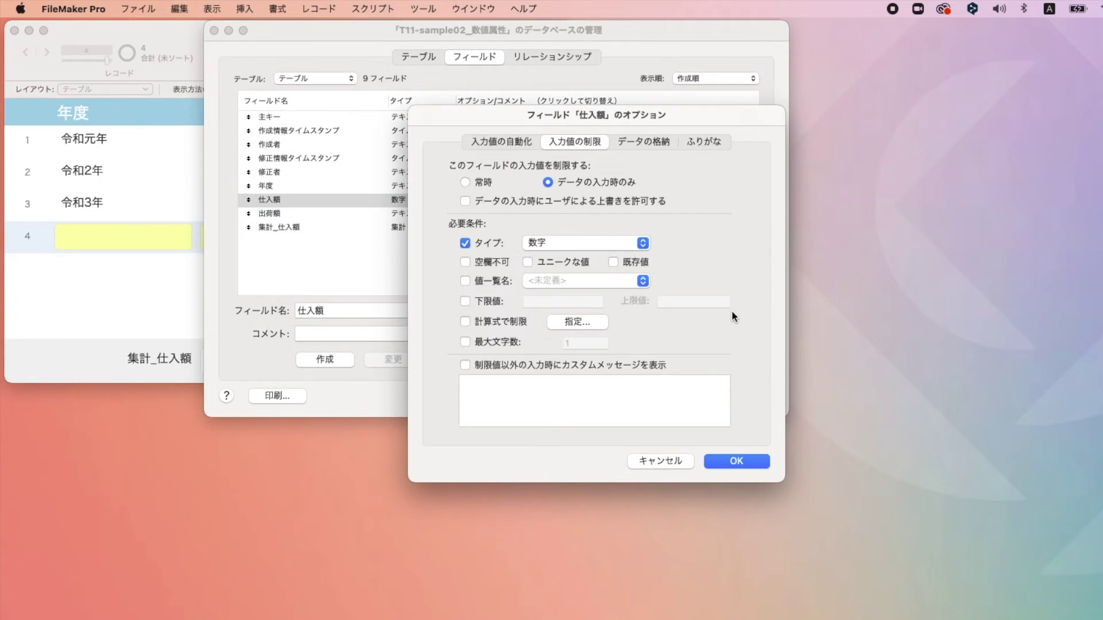
{"action": "left_click", "coordinate": [502, 141]}
{"action": "left_click_drag", "start_coordinate": [517, 118], "coordinate": [394, 120]}
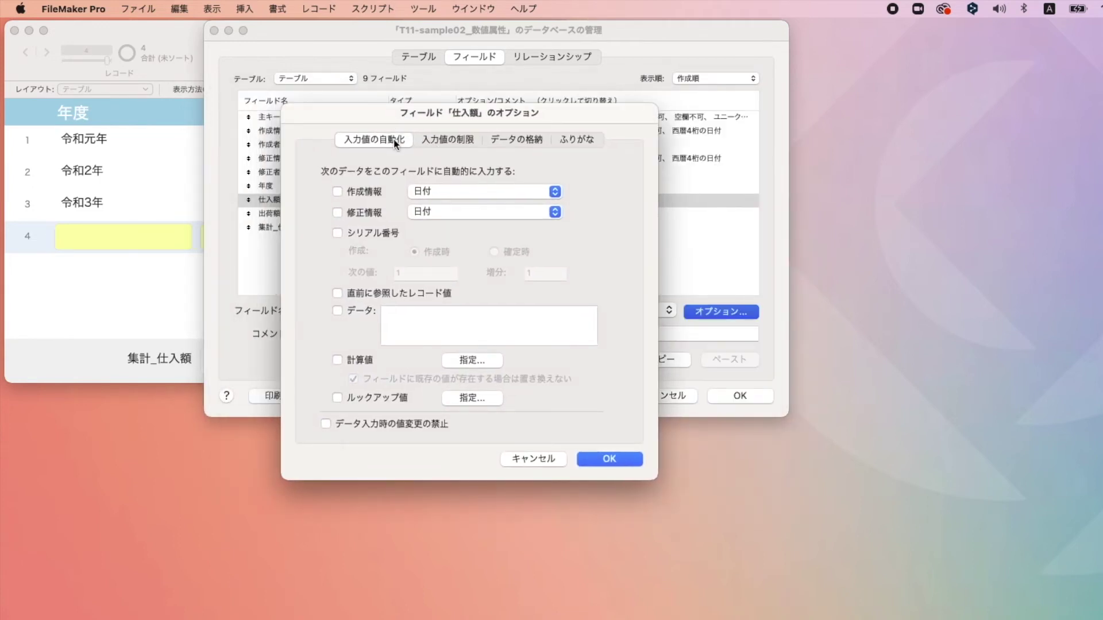
Enable a calculated auto-enter value for 仕入額 with the formula GetAsNumber ( 仕入額 ) and confirm it
{"action": "left_click", "coordinate": [336, 359]}
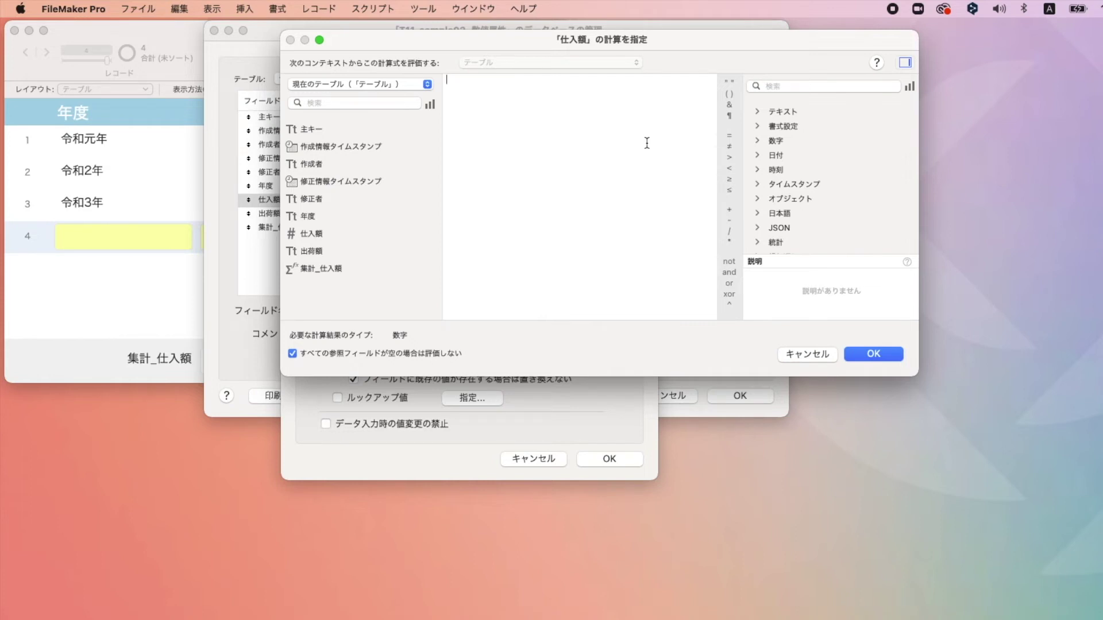
{"action": "type", "text": "getas"}
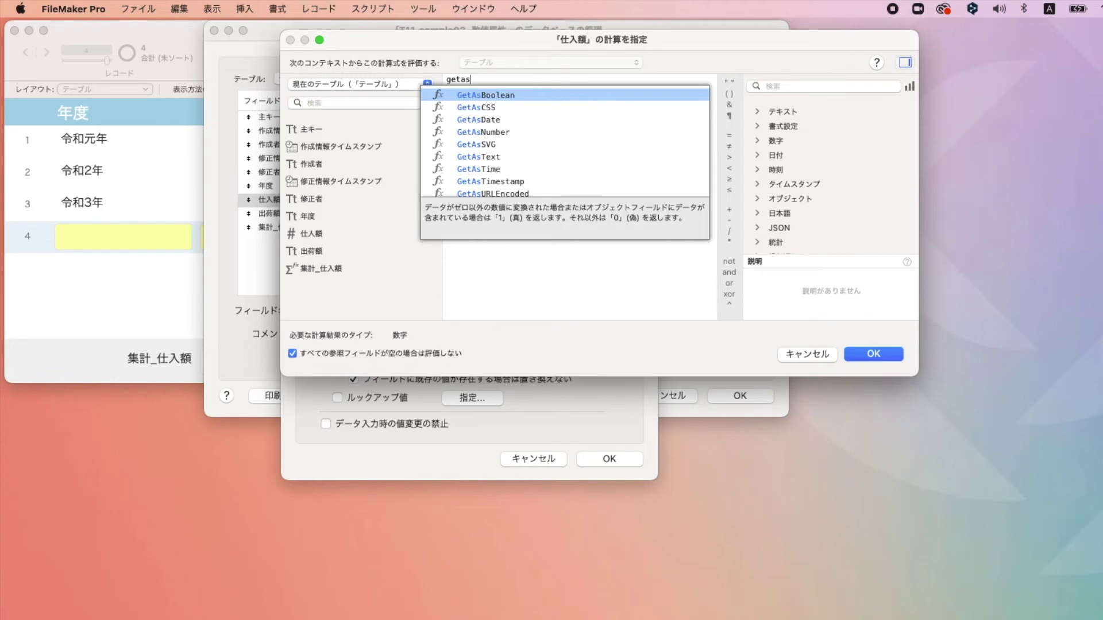
{"action": "key", "text": "Down"}
{"action": "key", "text": "Down"}
{"action": "key", "text": "Down"}
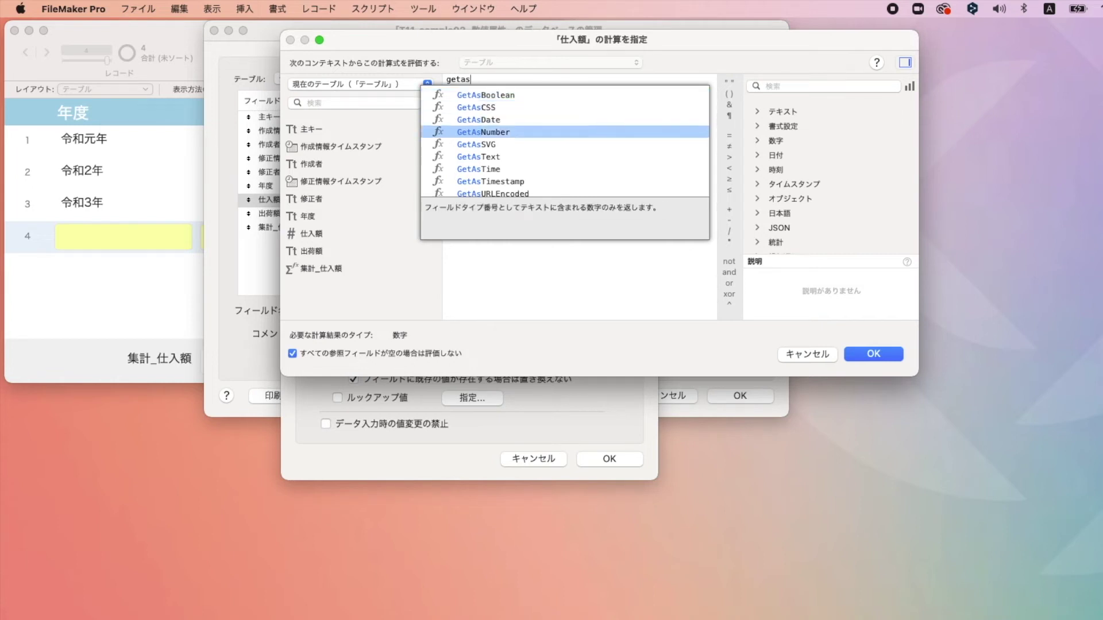
{"action": "key", "text": "Return"}
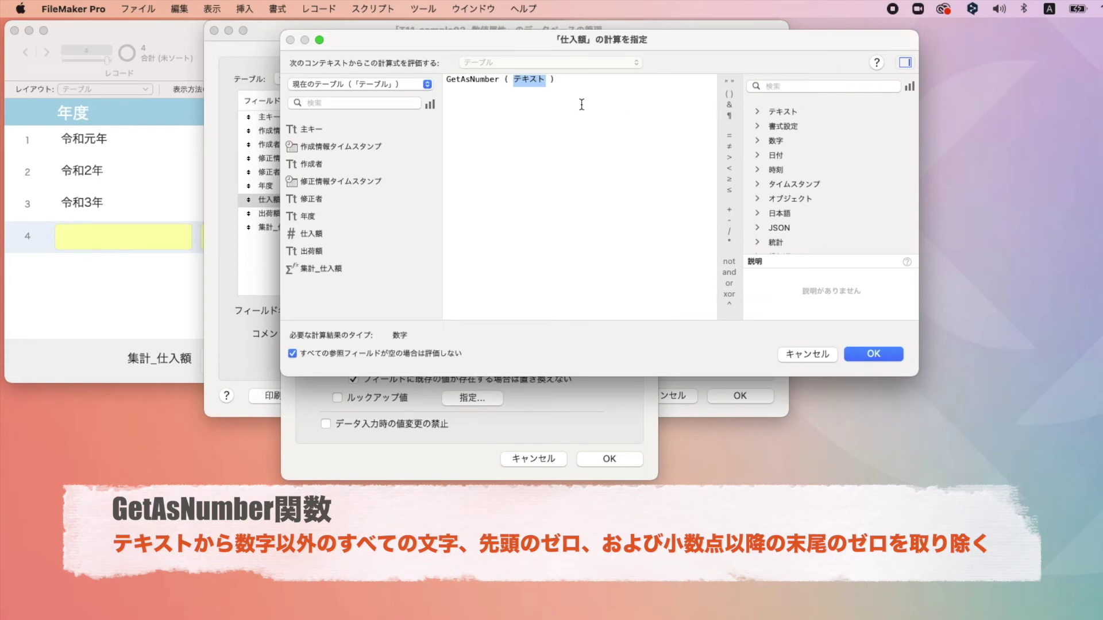
{"action": "left_click", "coordinate": [309, 235]}
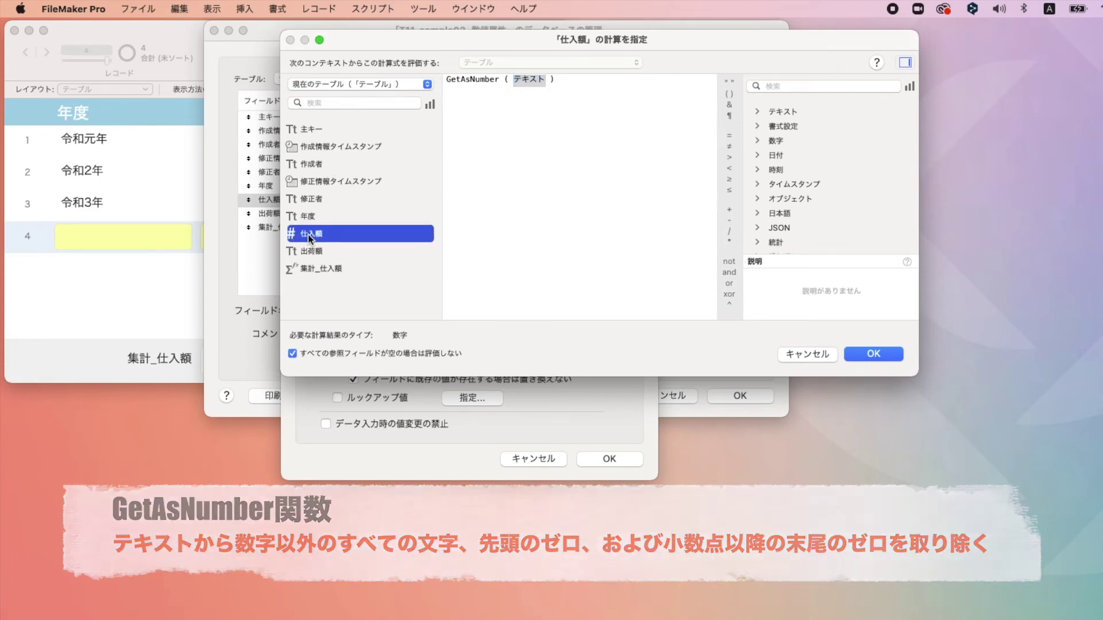
{"action": "double_click", "coordinate": [308, 234]}
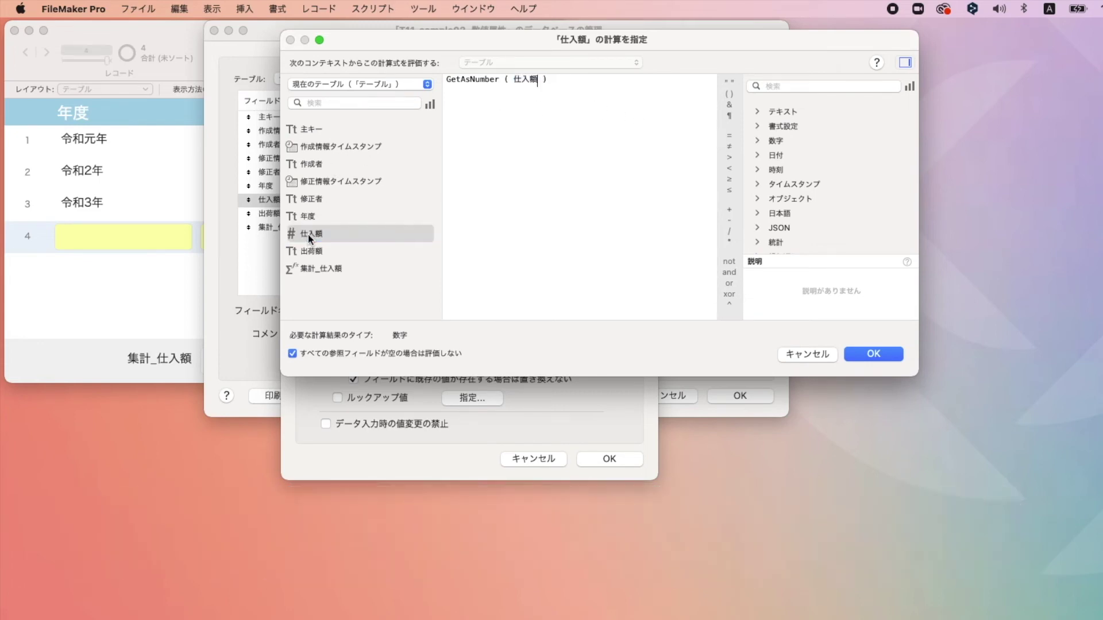
{"action": "left_click", "coordinate": [873, 353]}
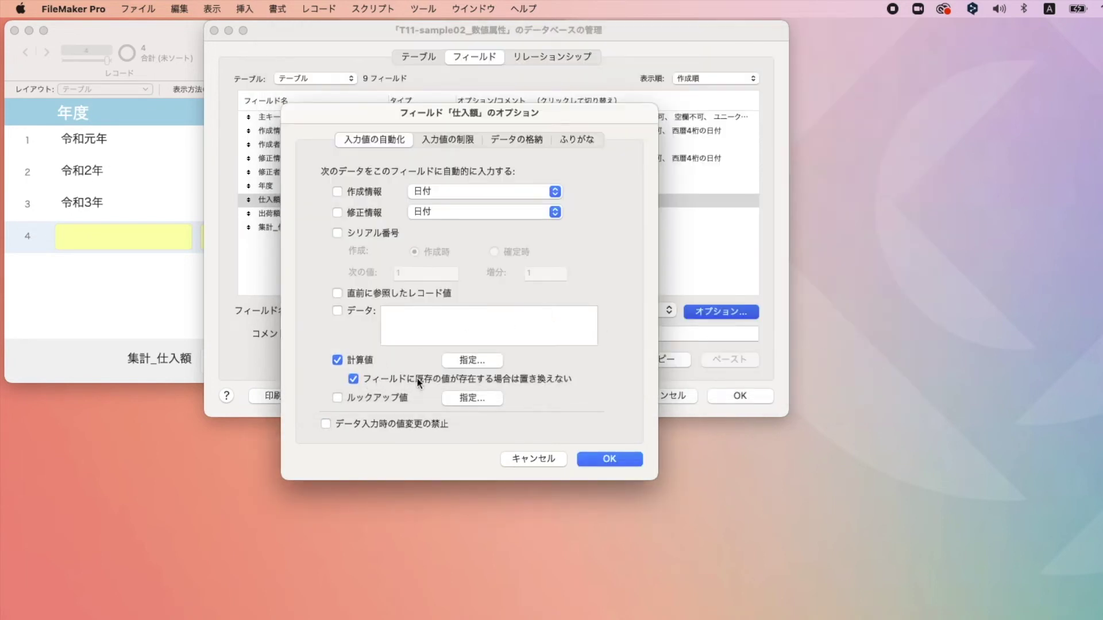
Let the calculation replace existing 仕入額 values, remove the 数字 type requirement while allowing user override, and save the field definitions
{"action": "left_click", "coordinate": [353, 380]}
{"action": "left_click", "coordinate": [467, 139]}
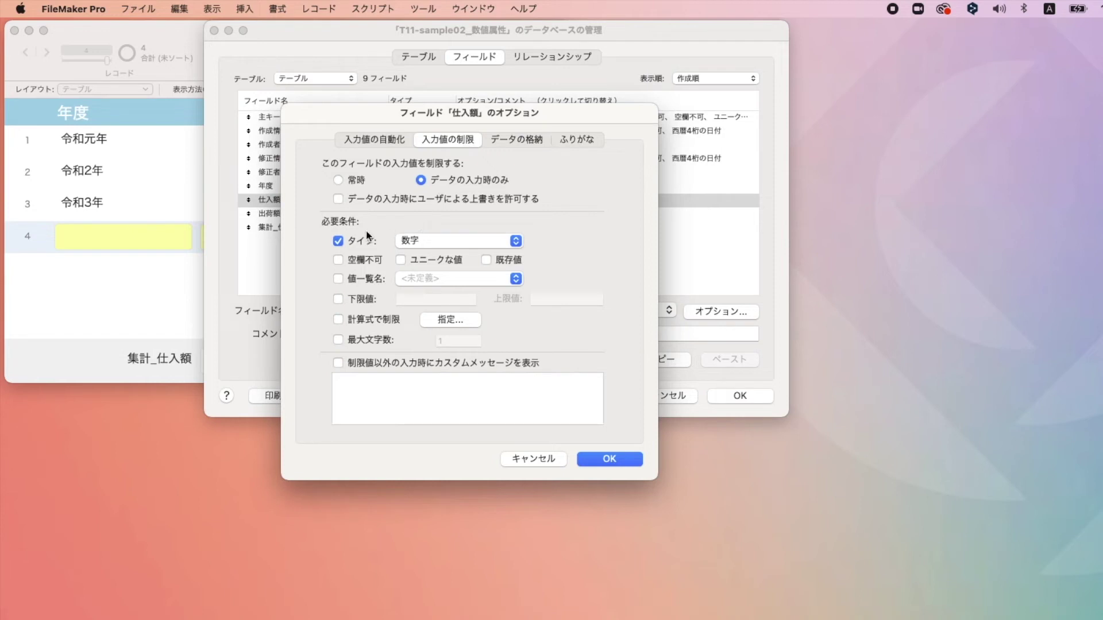
{"action": "left_click", "coordinate": [338, 241]}
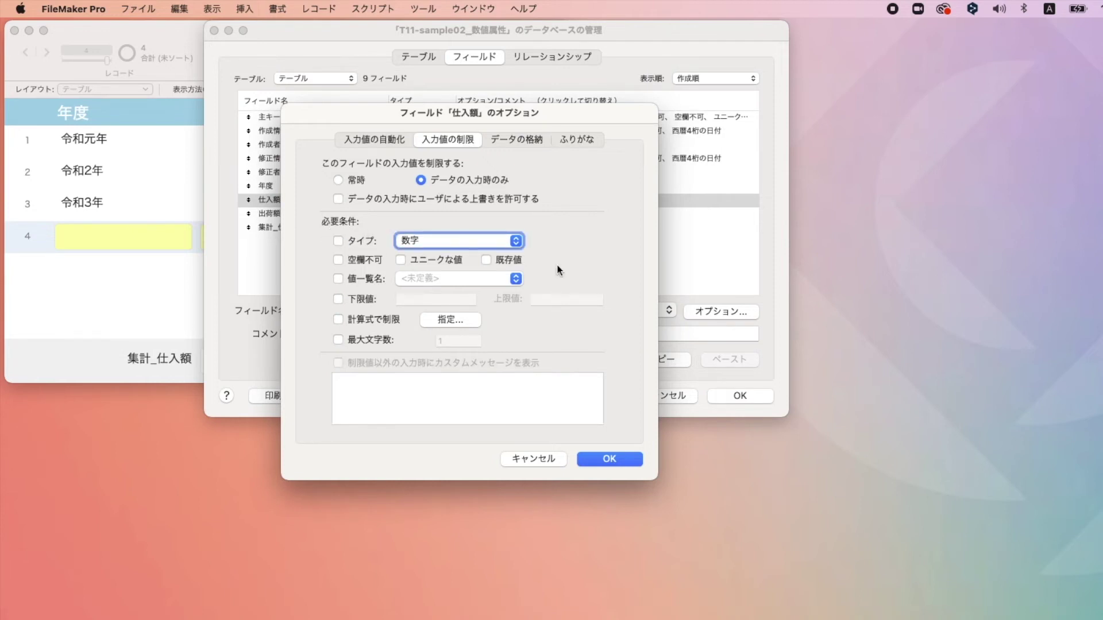
{"action": "left_click", "coordinate": [339, 199]}
{"action": "left_click", "coordinate": [609, 459]}
{"action": "left_click", "coordinate": [764, 397]}
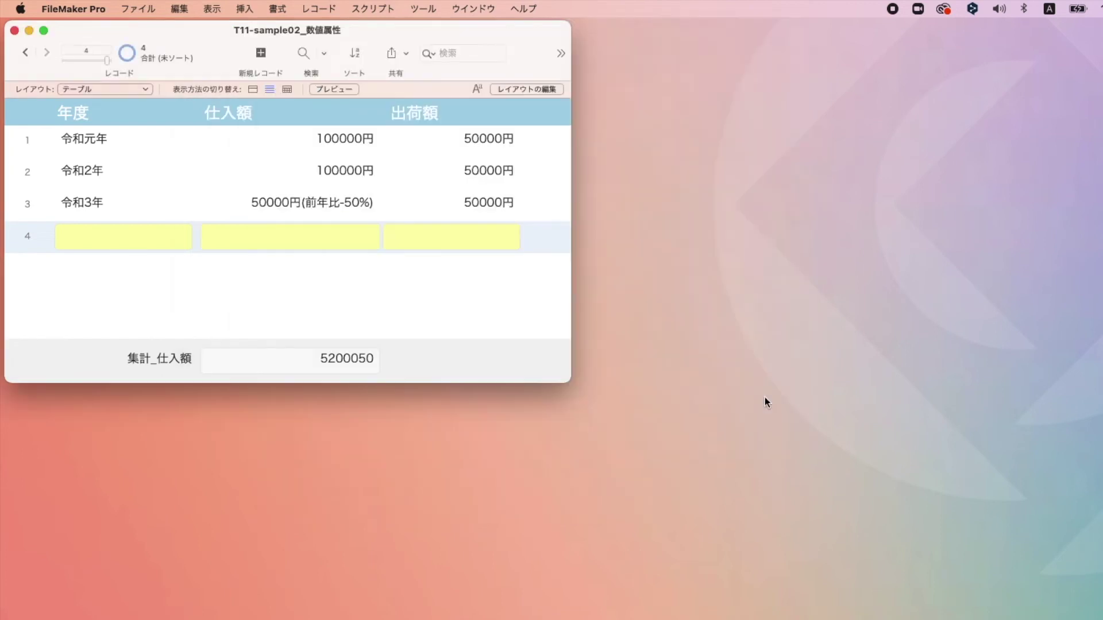
Copy 50000円(前年比-50%) from the 令和3年 record's 仕入額 into the fourth record's 仕入額 and commit it
{"action": "left_click", "coordinate": [247, 241]}
{"action": "left_click", "coordinate": [259, 208]}
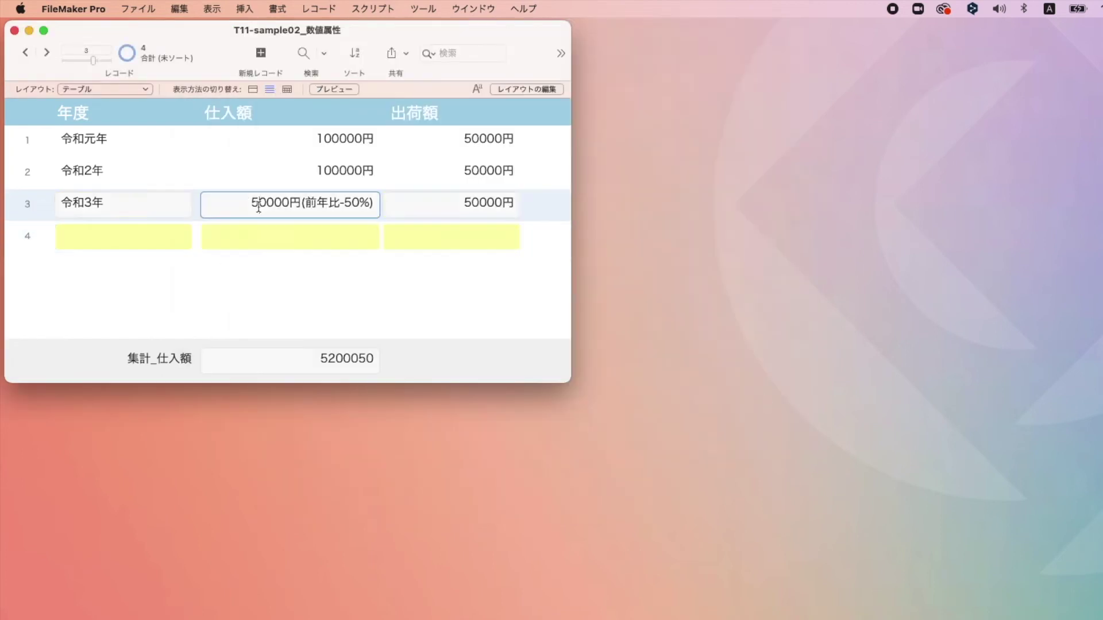
{"action": "double_click", "coordinate": [280, 201]}
{"action": "left_click_drag", "start_coordinate": [279, 201], "coordinate": [380, 217]}
{"action": "key", "text": "super+c"}
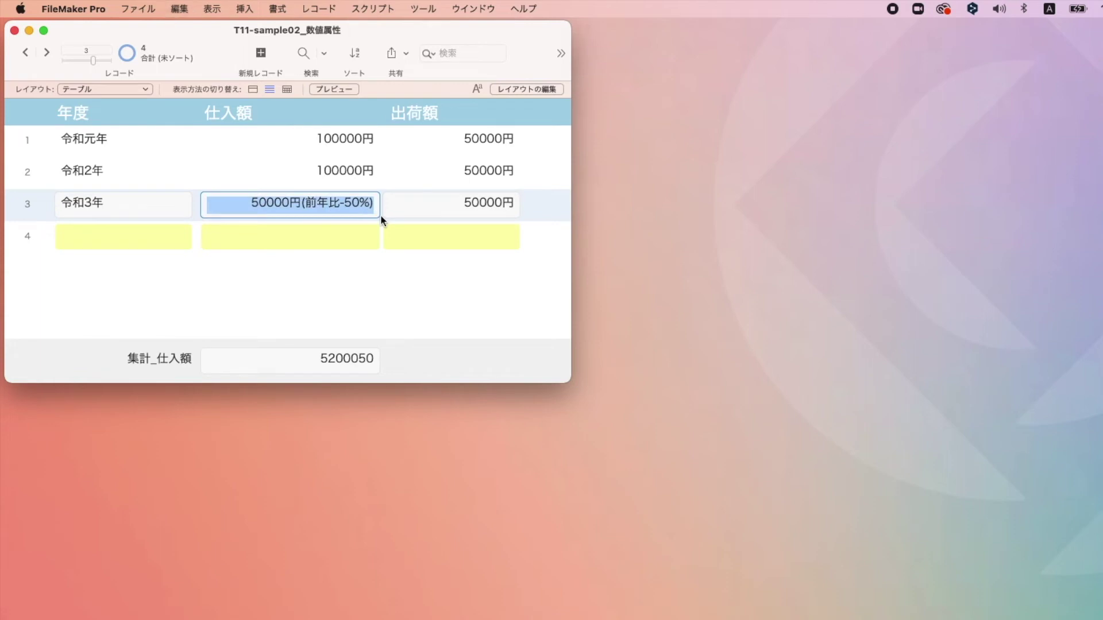
{"action": "left_click", "coordinate": [336, 234]}
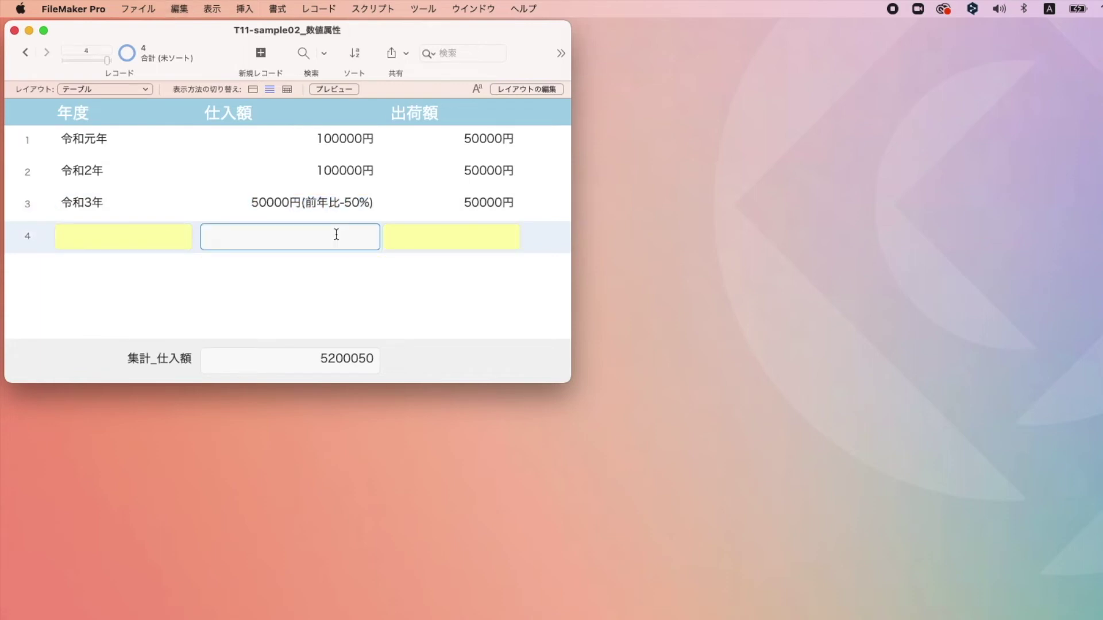
{"action": "key", "text": "super+v"}
{"action": "left_click", "coordinate": [368, 280]}
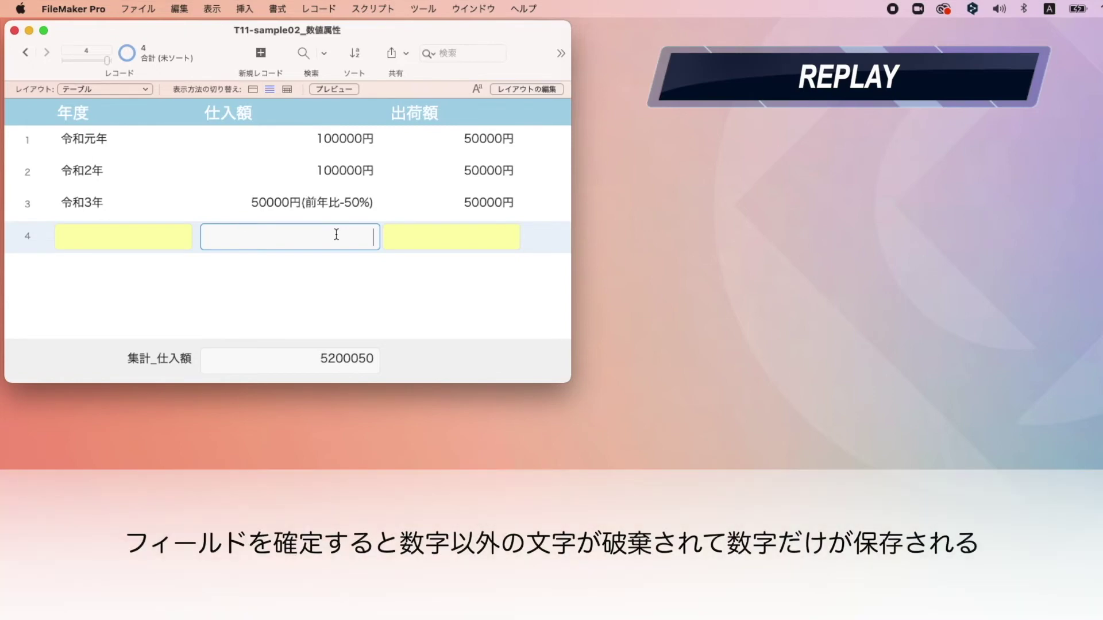
{"action": "key", "text": "super+v"}
{"action": "left_click", "coordinate": [367, 275]}
{"action": "key", "text": "super+v"}
{"action": "left_click", "coordinate": [367, 274]}
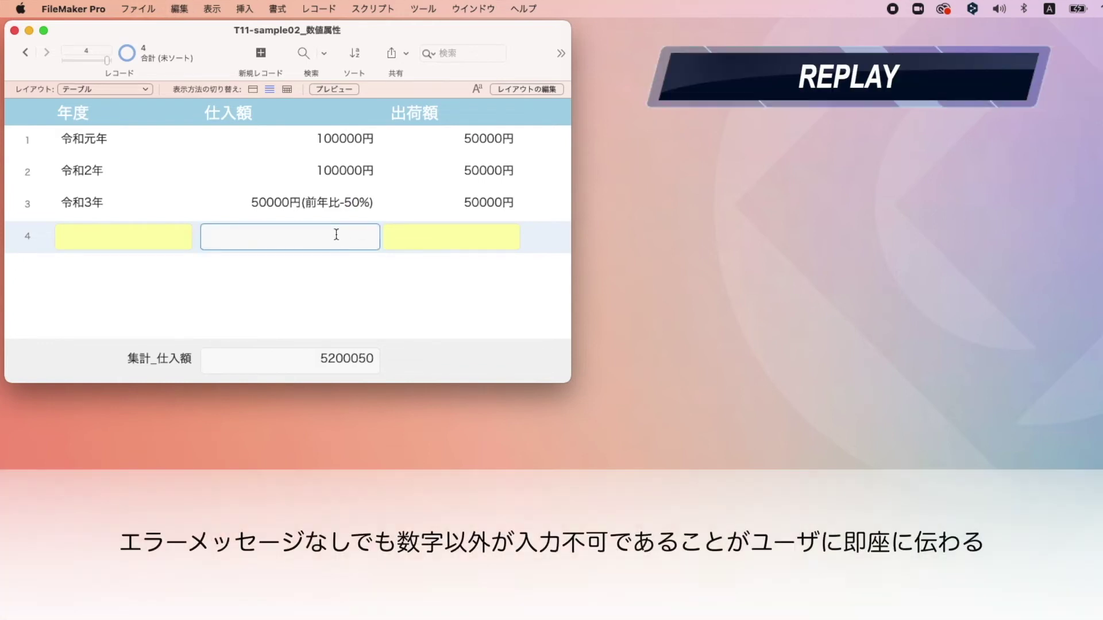
{"action": "key", "text": "super+v"}
{"action": "left_click", "coordinate": [368, 278]}
{"action": "key", "text": "super+v"}
{"action": "left_click", "coordinate": [368, 277]}
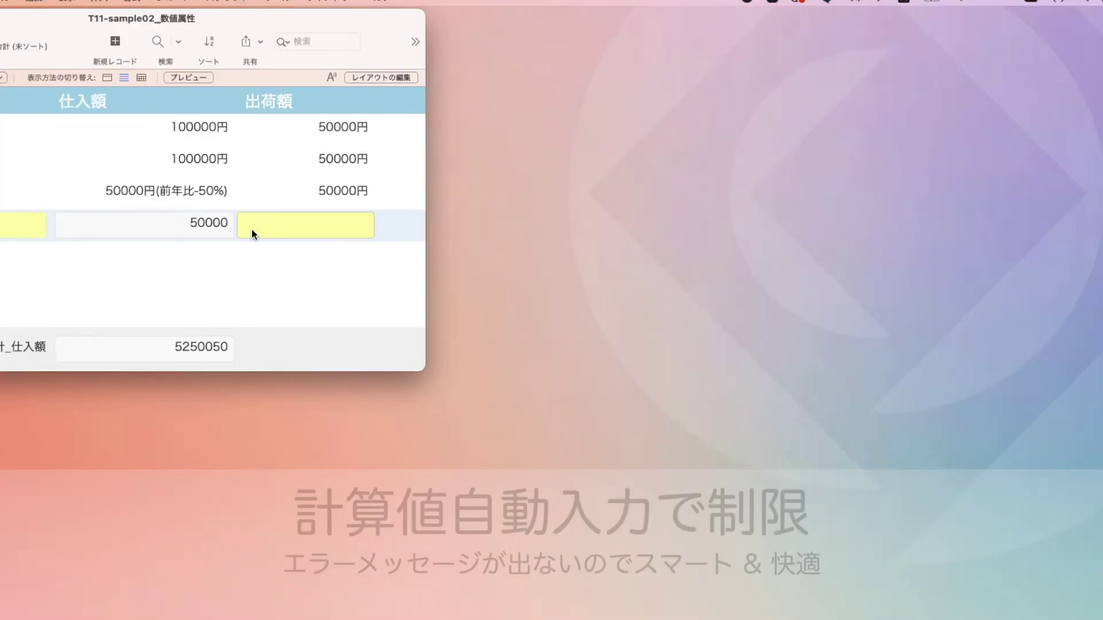
Reopen the auto-enter calculation of 仕入額 and replace its field reference with Self, giving GetAsNumber ( Self )
{"action": "key", "text": "shift+super+d"}
{"action": "double_click", "coordinate": [142, 190]}
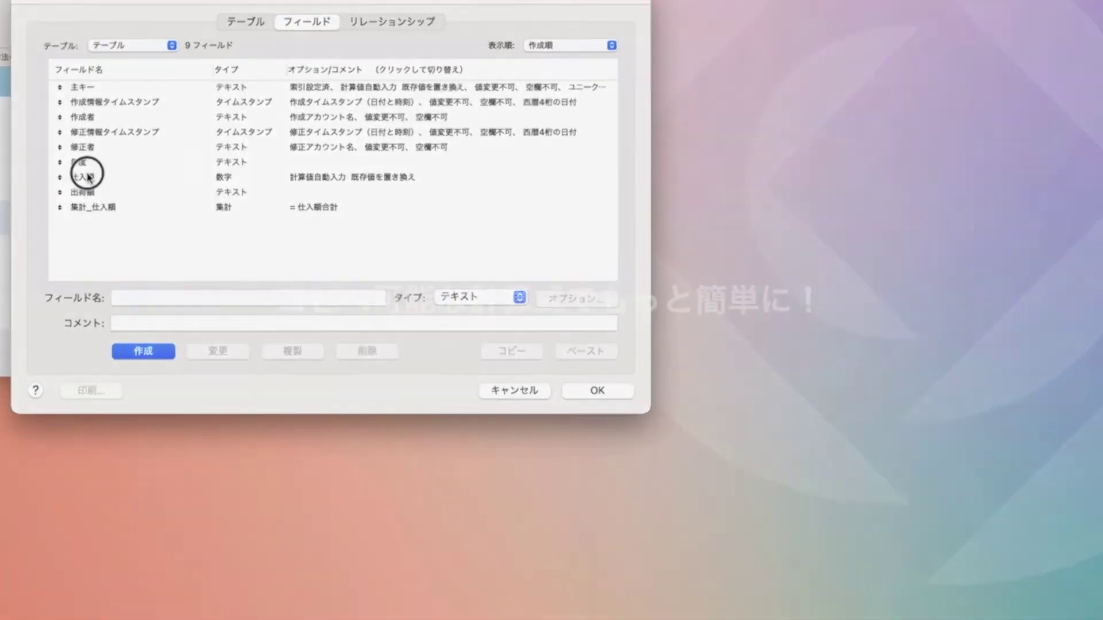
{"action": "left_click", "coordinate": [136, 63]}
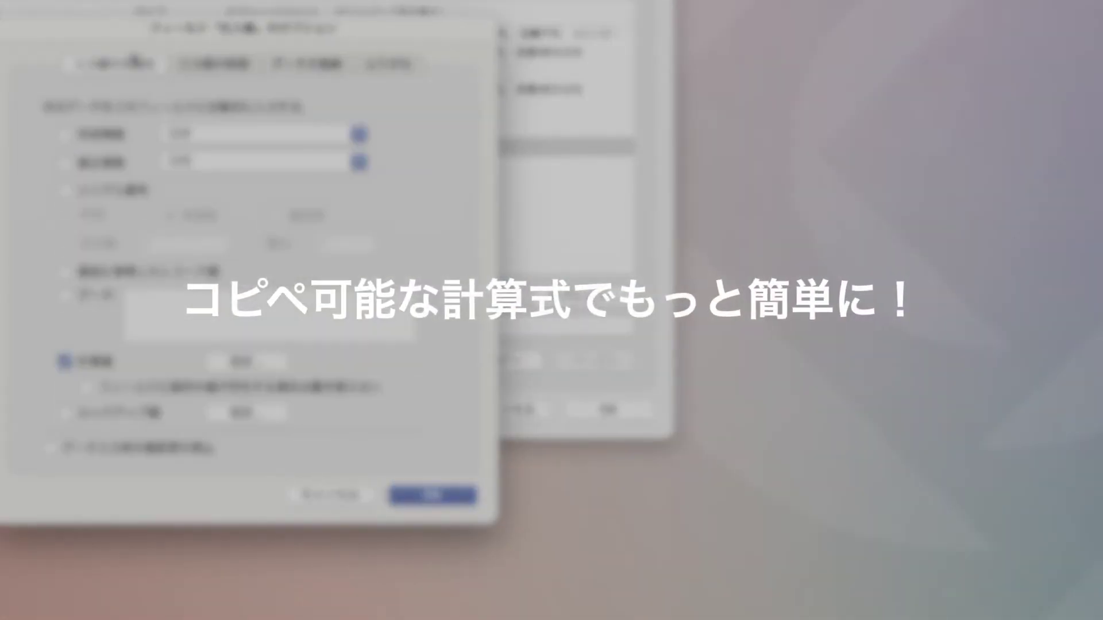
{"action": "left_click", "coordinate": [252, 362]}
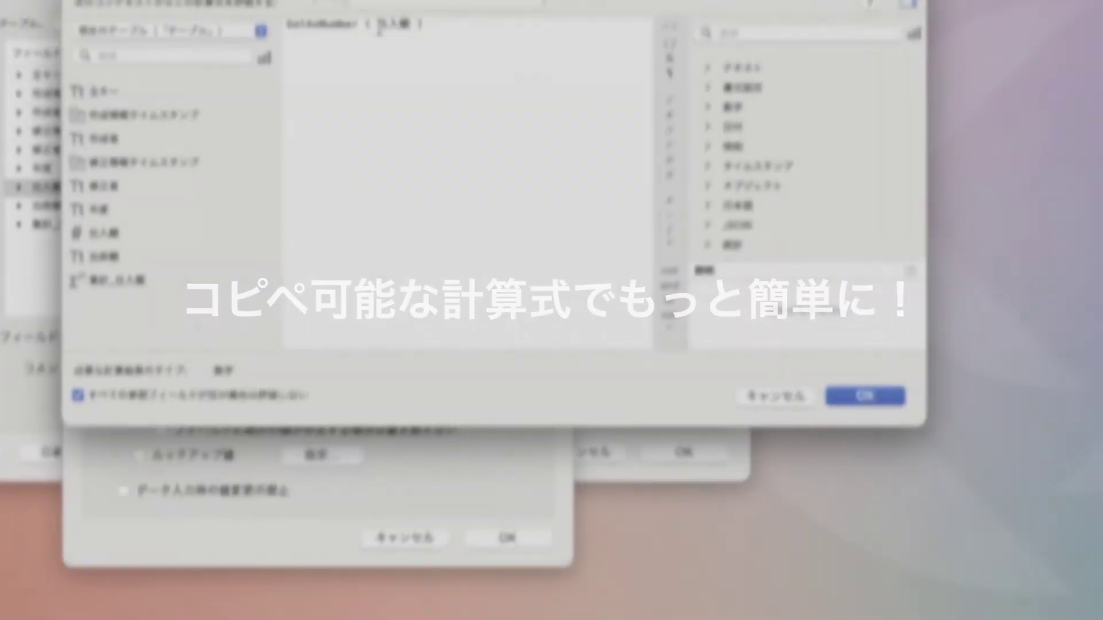
{"action": "double_click", "coordinate": [419, 72]}
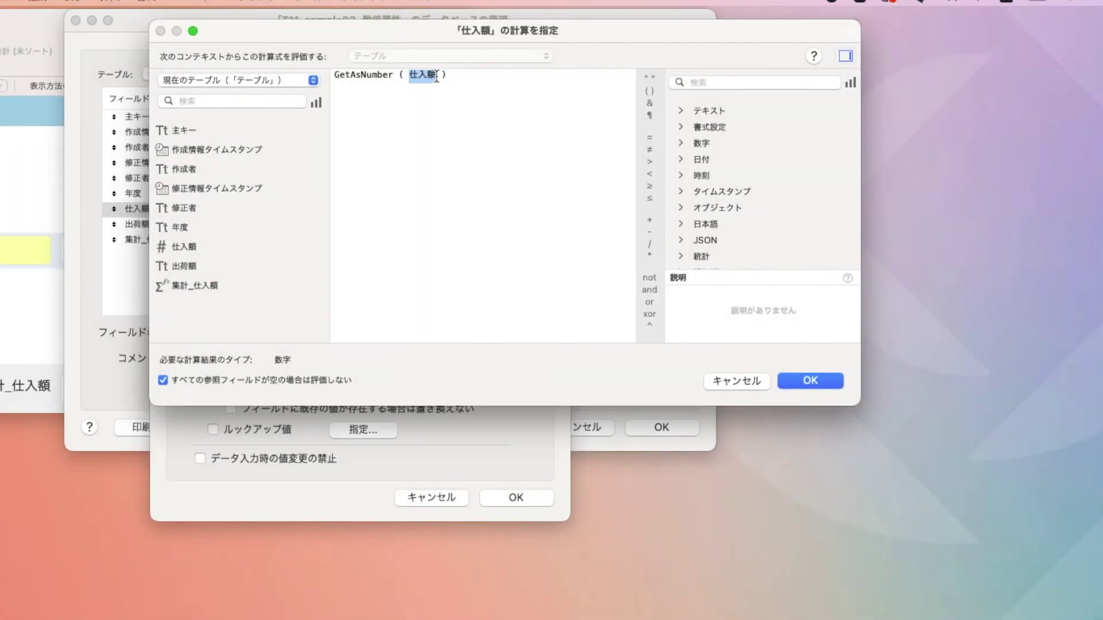
{"action": "type", "text": "sel"}
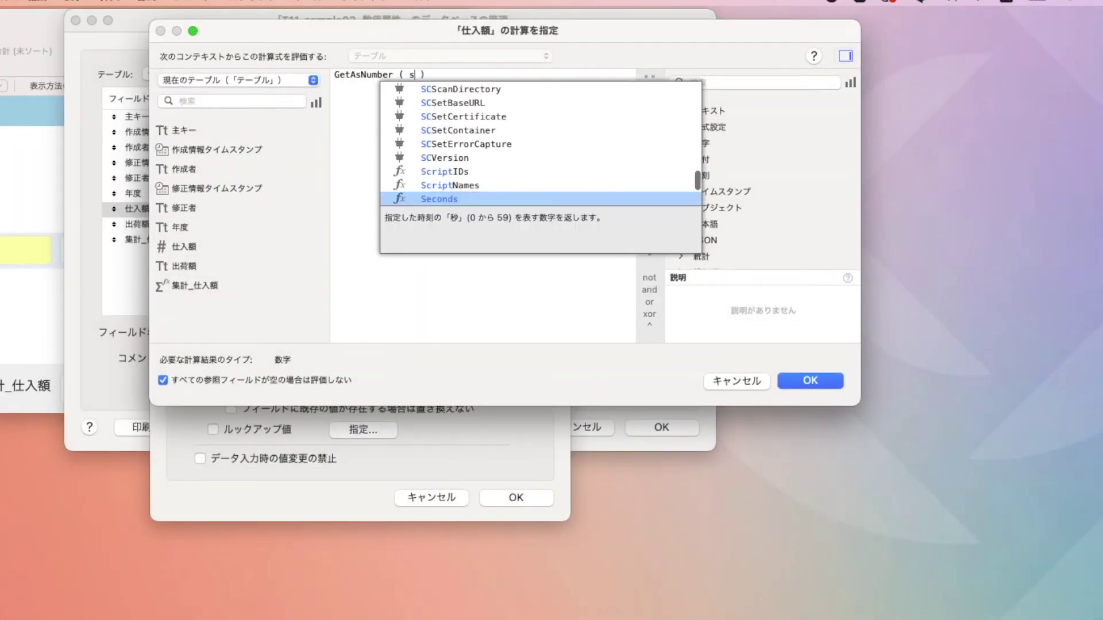
{"action": "type", "text": "f"}
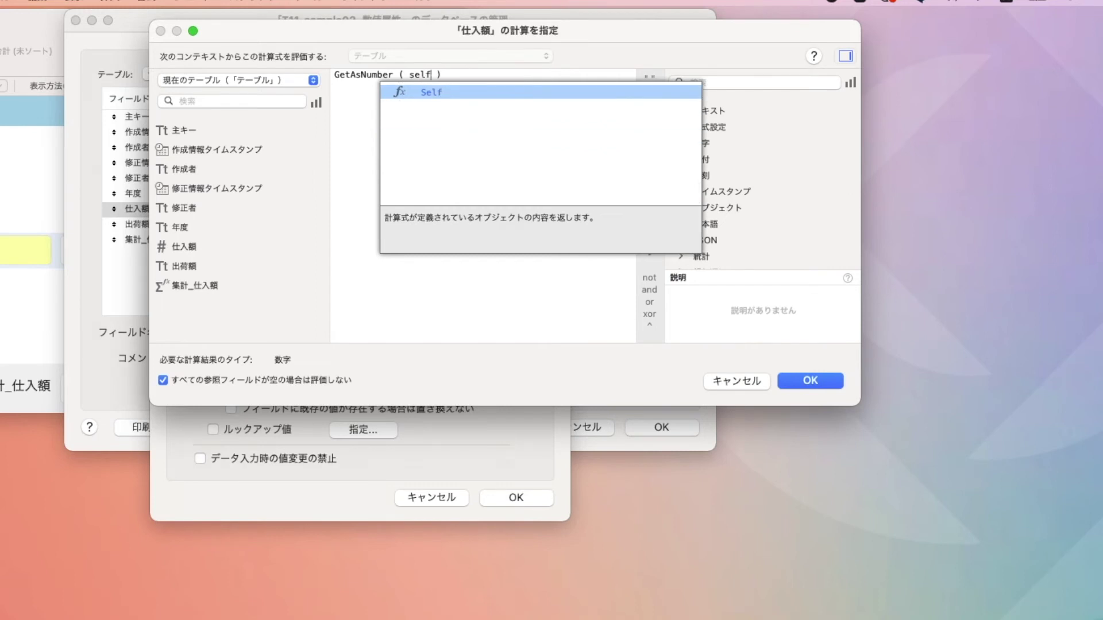
{"action": "key", "text": "Return"}
Search the function list for self and view the description of the Self function
{"action": "left_click", "coordinate": [746, 82]}
{"action": "type", "text": "self"}
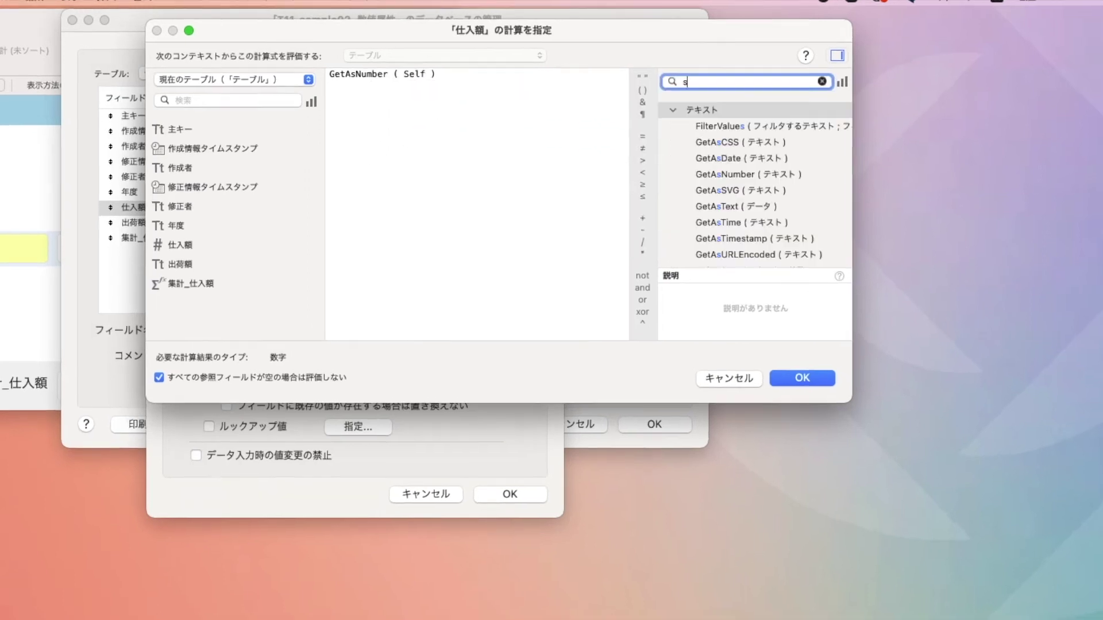
{"action": "left_click", "coordinate": [717, 126]}
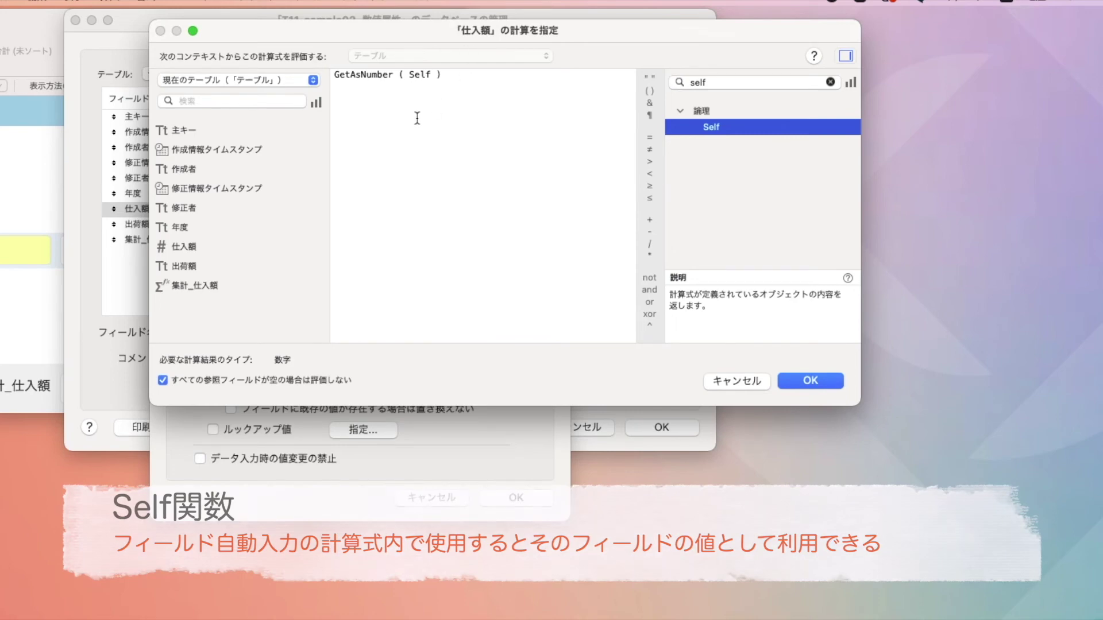
Copy the whole formula GetAsNumber ( Self ) and confirm the 仕入額 calculation
{"action": "left_click_drag", "start_coordinate": [571, 89], "coordinate": [428, 73]}
{"action": "key", "text": "super+c"}
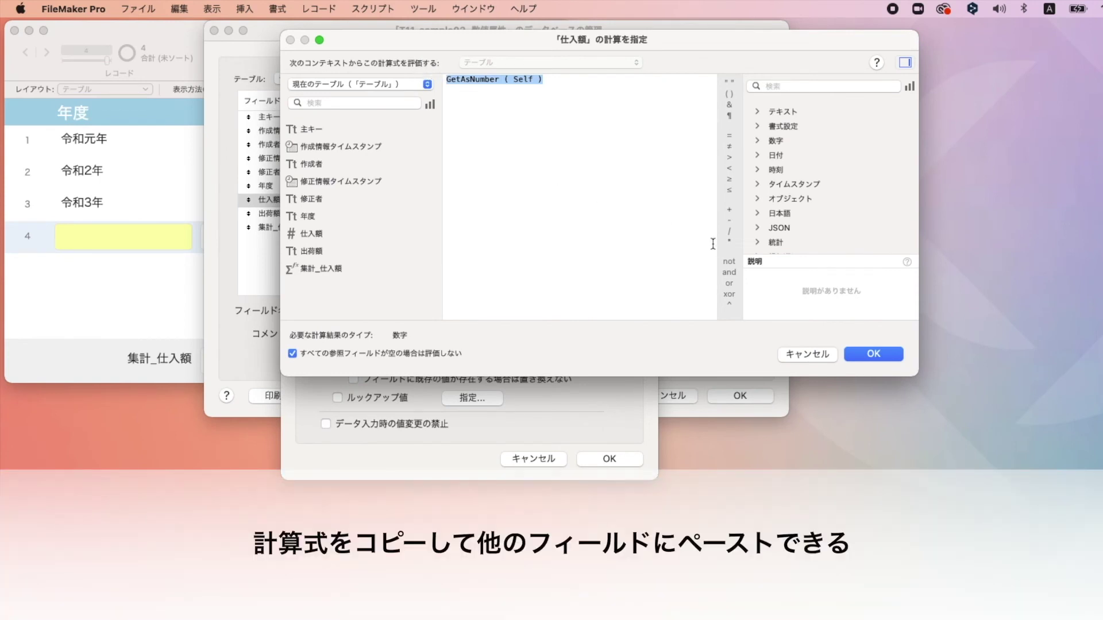
{"action": "left_click", "coordinate": [861, 353]}
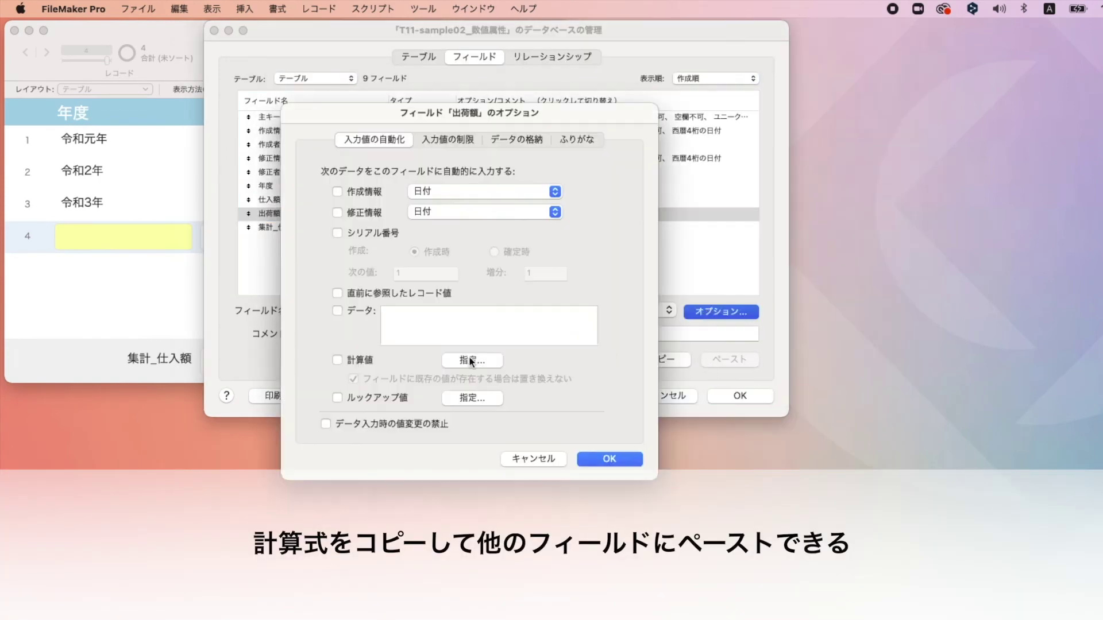
Paste GetAsNumber ( Self ) as the auto-enter calculation of 出荷額, let it replace existing values, and save the field definitions
{"action": "left_click", "coordinate": [339, 359]}
{"action": "key", "text": "super+v"}
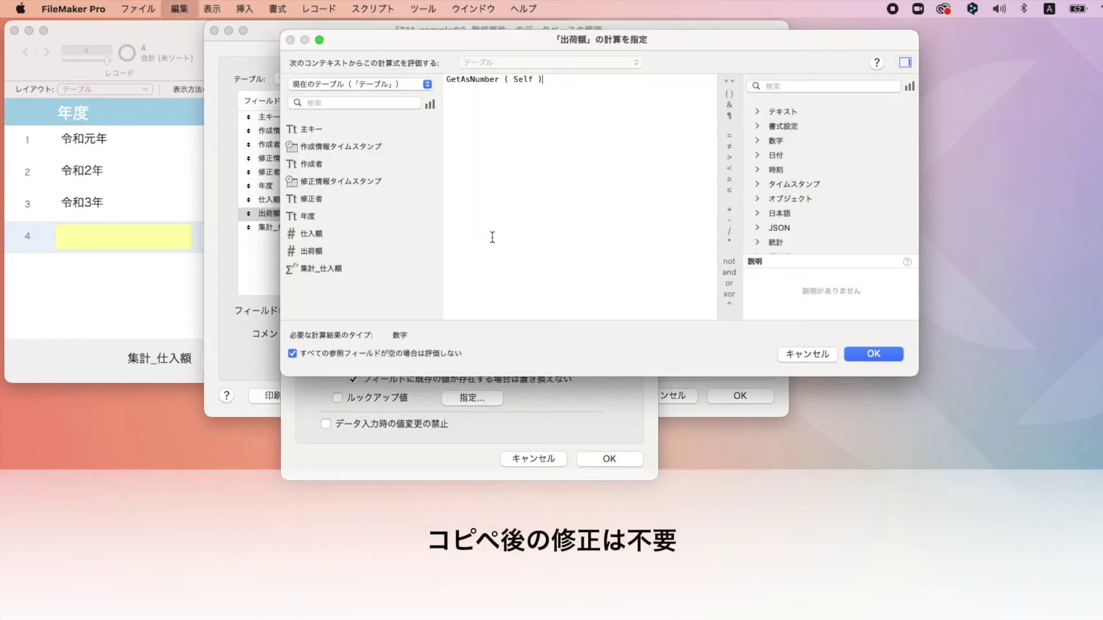
{"action": "left_click", "coordinate": [874, 353]}
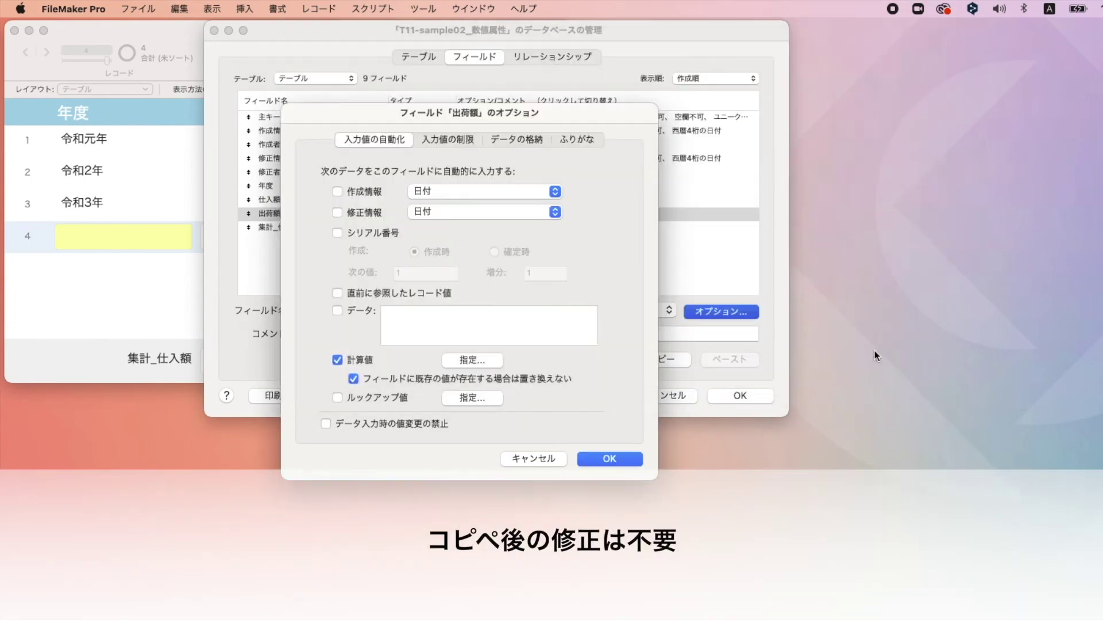
{"action": "left_click", "coordinate": [608, 458]}
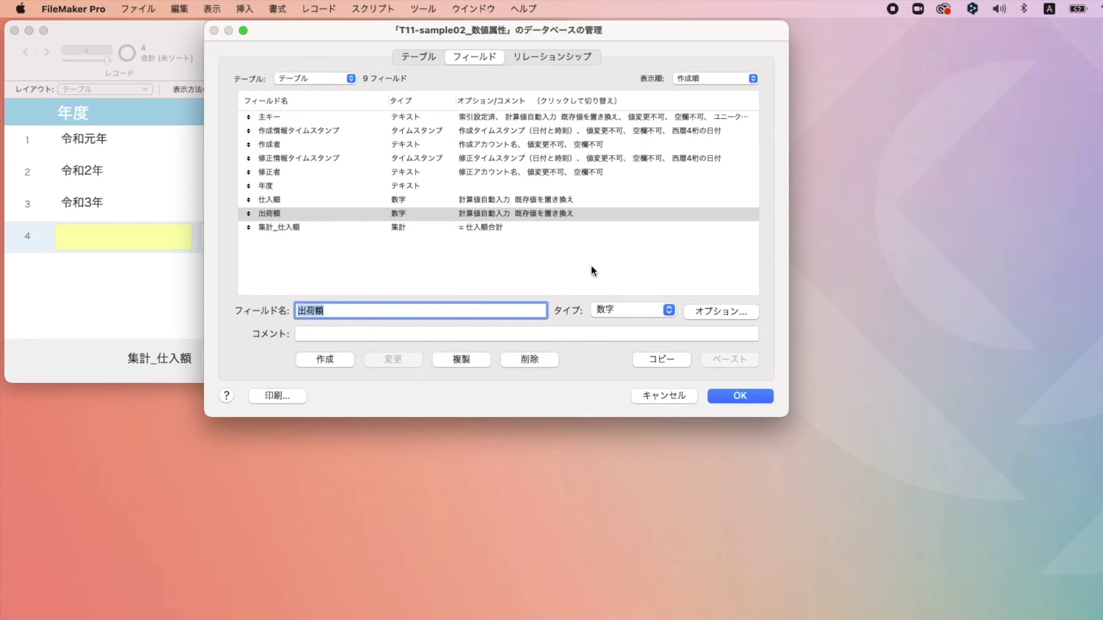
{"action": "left_click", "coordinate": [722, 398]}
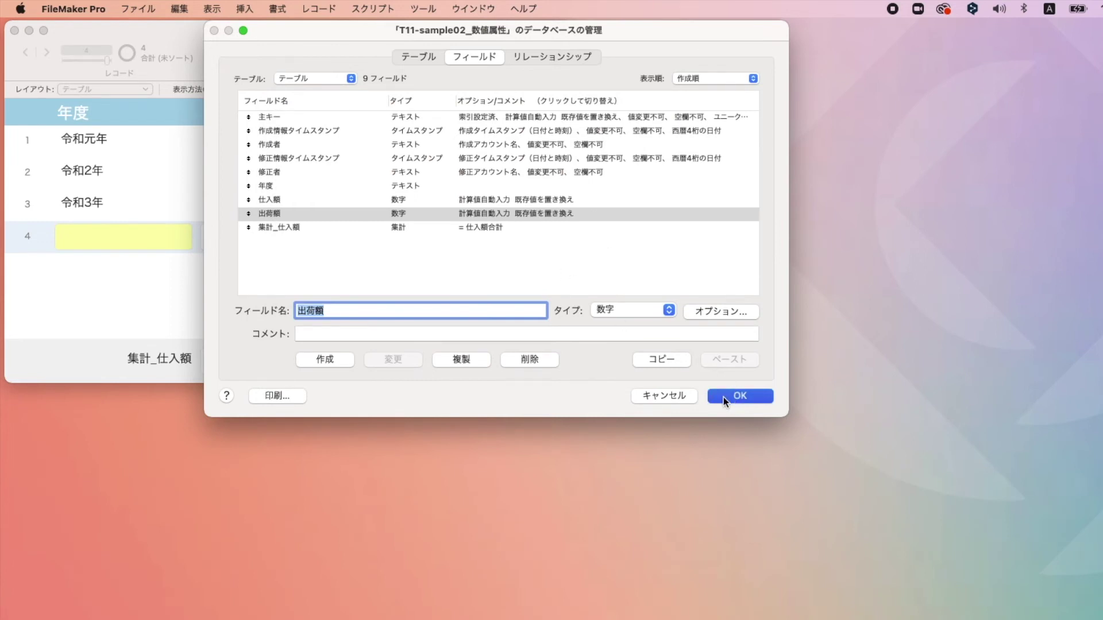
Copy the 仕入額 text 50000円(前年比-50%) from the 令和3年 record, paste it into 仕入額 of a new record and commit it
{"action": "left_click", "coordinate": [355, 205]}
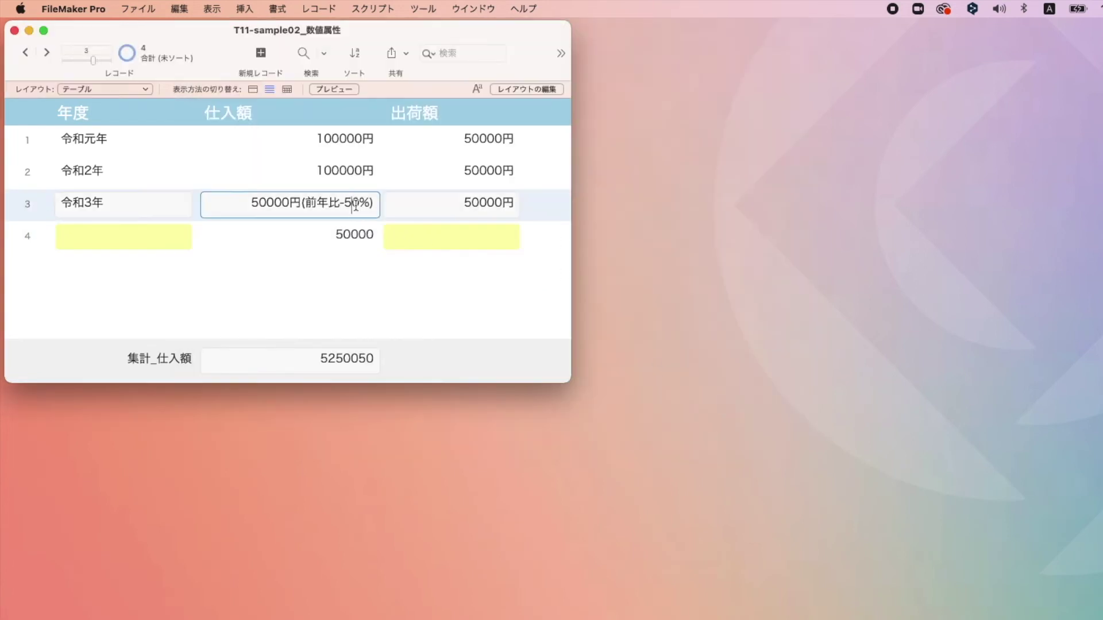
{"action": "left_click_drag", "start_coordinate": [381, 206], "coordinate": [216, 174]}
{"action": "key", "text": "super+c"}
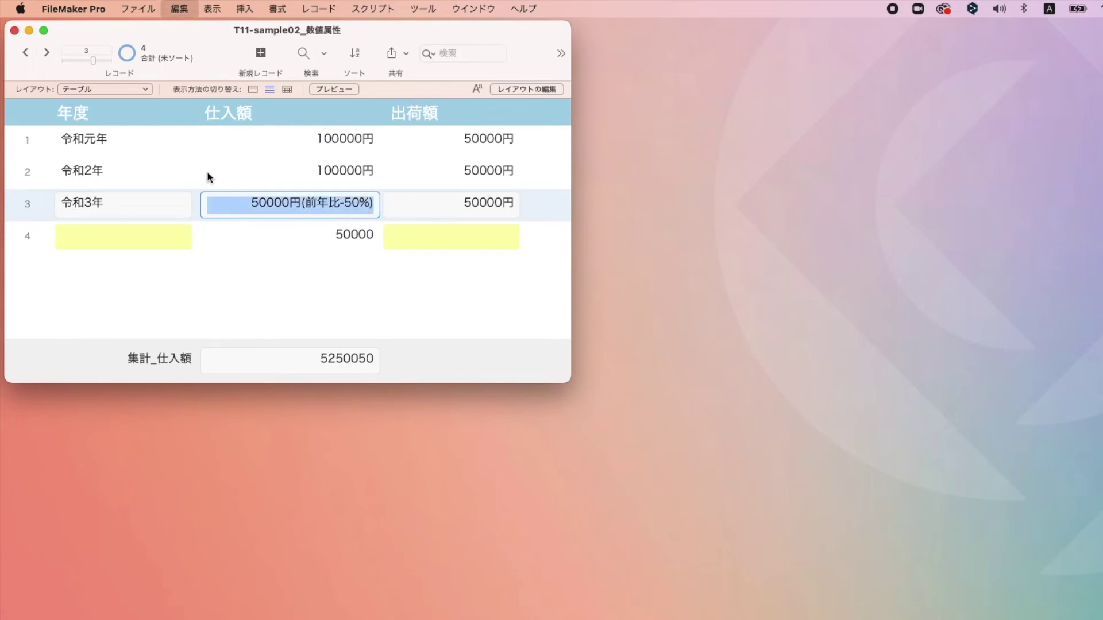
{"action": "left_click", "coordinate": [264, 57]}
{"action": "left_click", "coordinate": [248, 266]}
{"action": "key", "text": "super+v"}
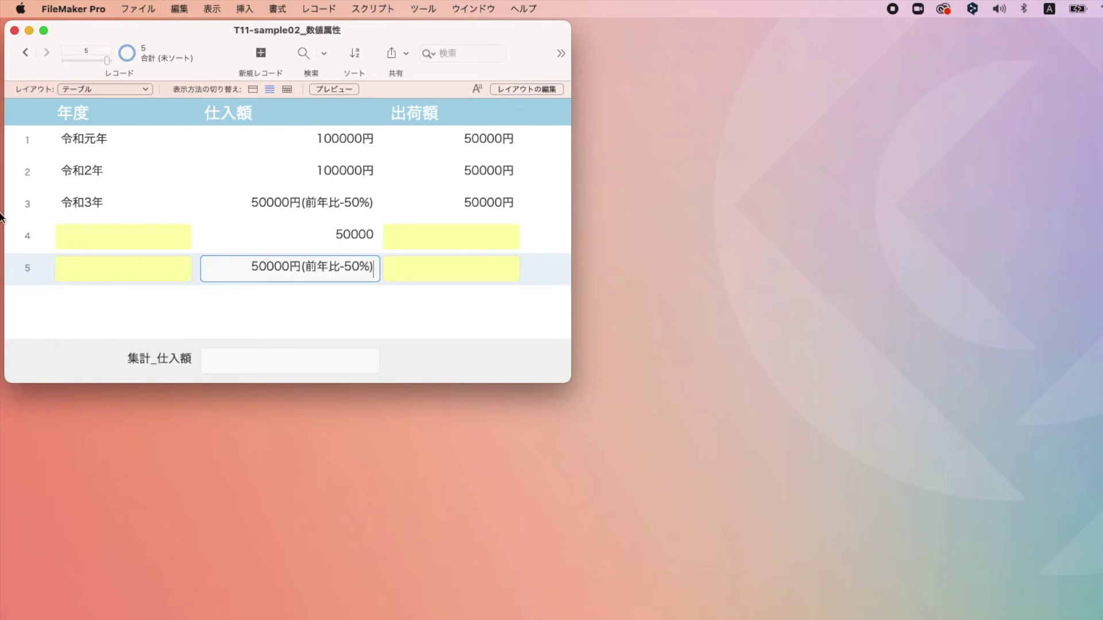
{"action": "left_click", "coordinate": [274, 301]}
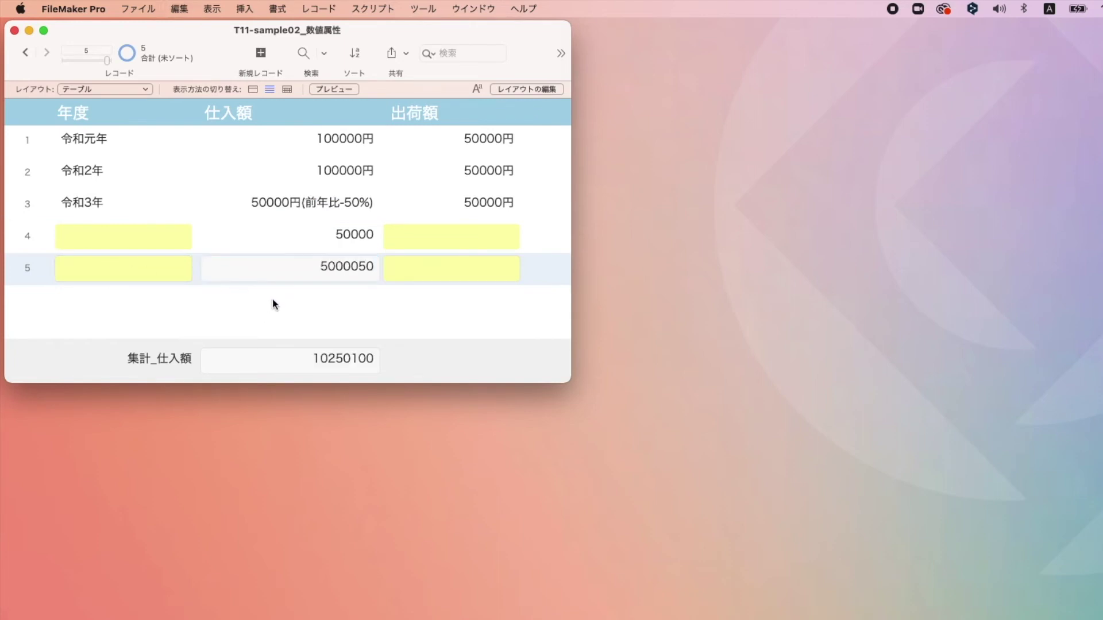
Paste the copied text into 出荷額 of the fifth record, change its first digit to 6 and commit the entry
{"action": "left_click", "coordinate": [405, 272]}
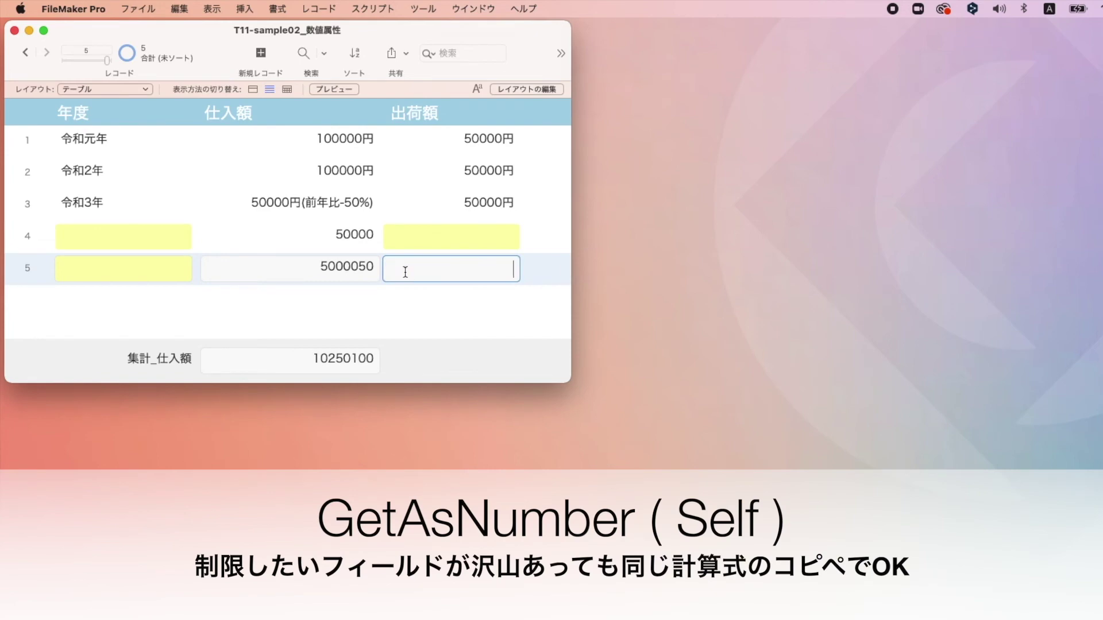
{"action": "key", "text": "super+v"}
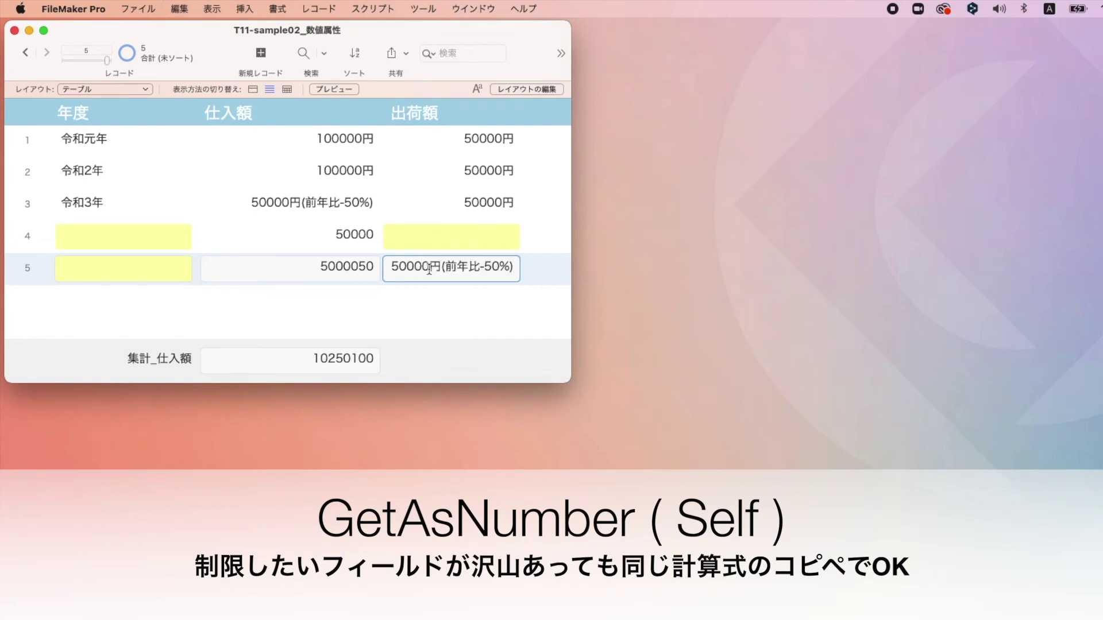
{"action": "left_click", "coordinate": [395, 268]}
{"action": "key", "text": "BackSpace"}
{"action": "type", "text": "6"}
{"action": "left_click", "coordinate": [481, 306]}
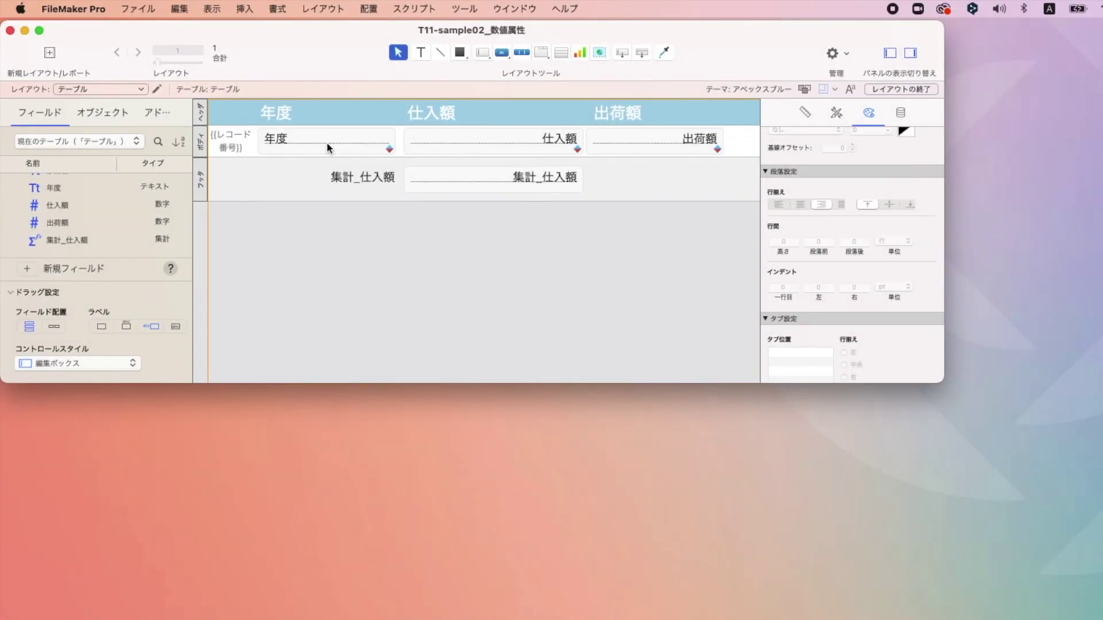
Examine the conditional formatting shared by the 年度, 仕入額 and 出荷額 layout fields, including its fill colour, and return to Browse mode, saving the layout
{"action": "left_click", "coordinate": [326, 143]}
{"action": "left_click", "coordinate": [523, 144], "text": "shift"}
{"action": "left_click", "coordinate": [657, 139], "text": "shift"}
{"action": "right_click", "coordinate": [657, 141]}
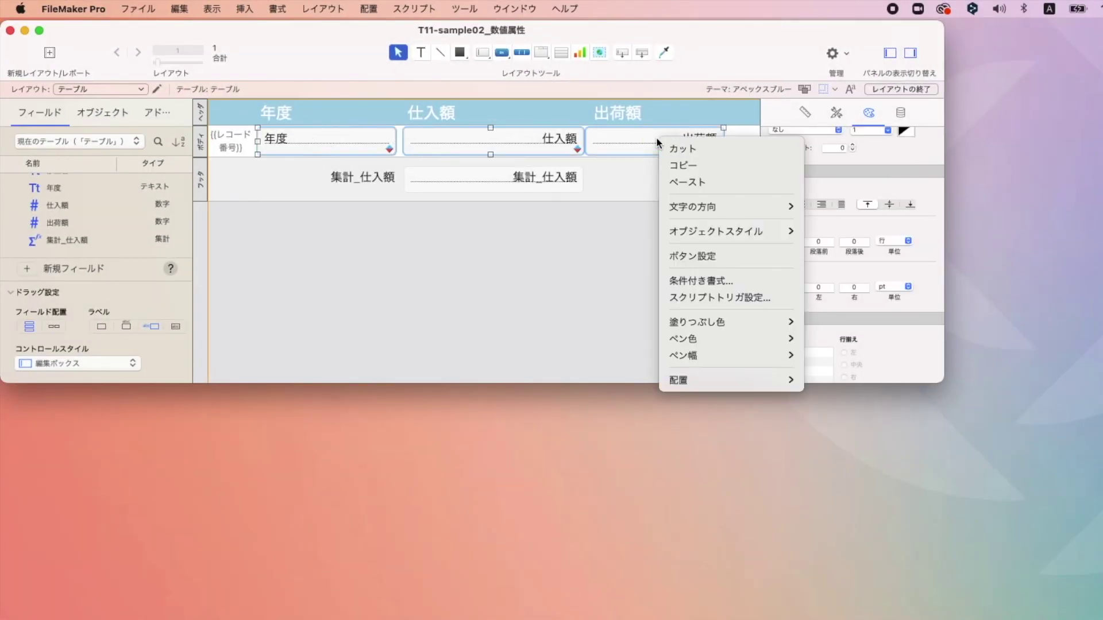
{"action": "left_click", "coordinate": [698, 280]}
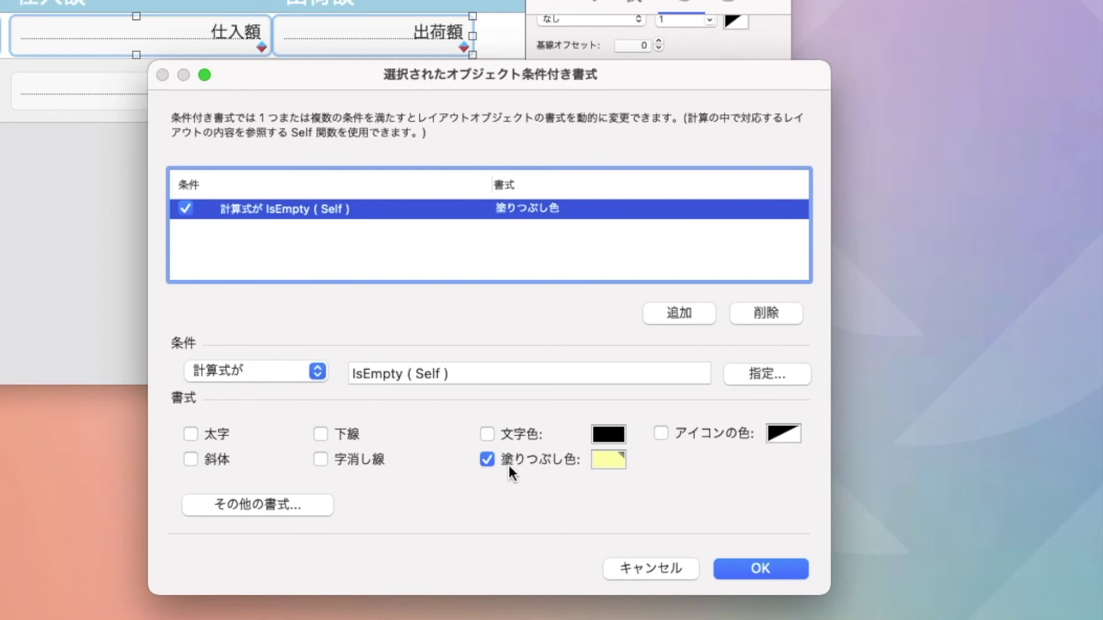
{"action": "left_click", "coordinate": [602, 460]}
{"action": "left_click", "coordinate": [602, 461]}
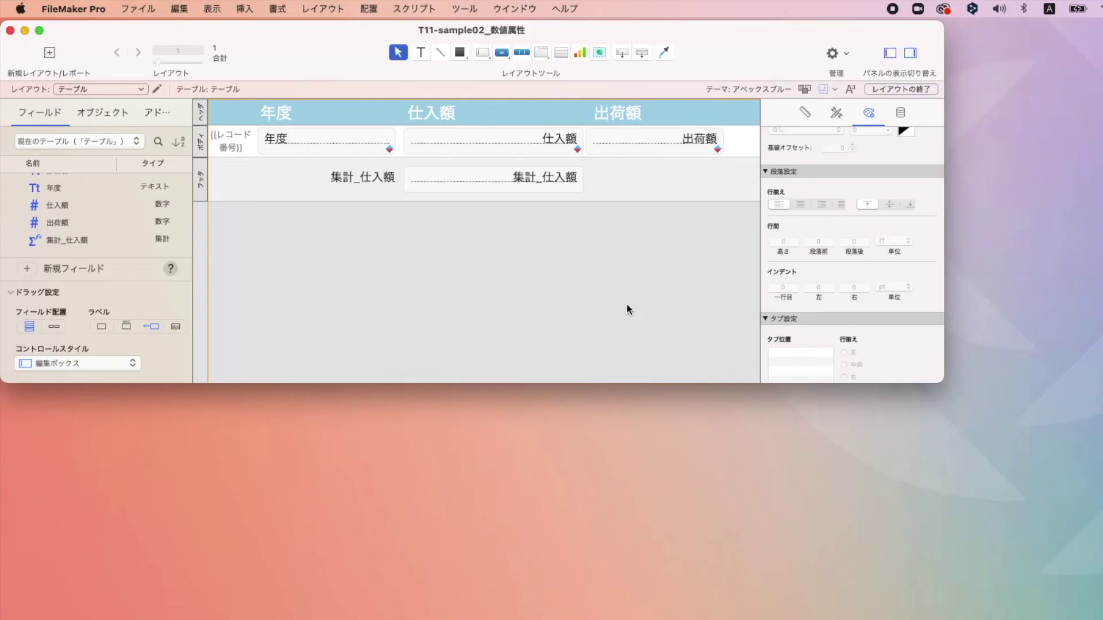
{"action": "key", "text": "super+b"}
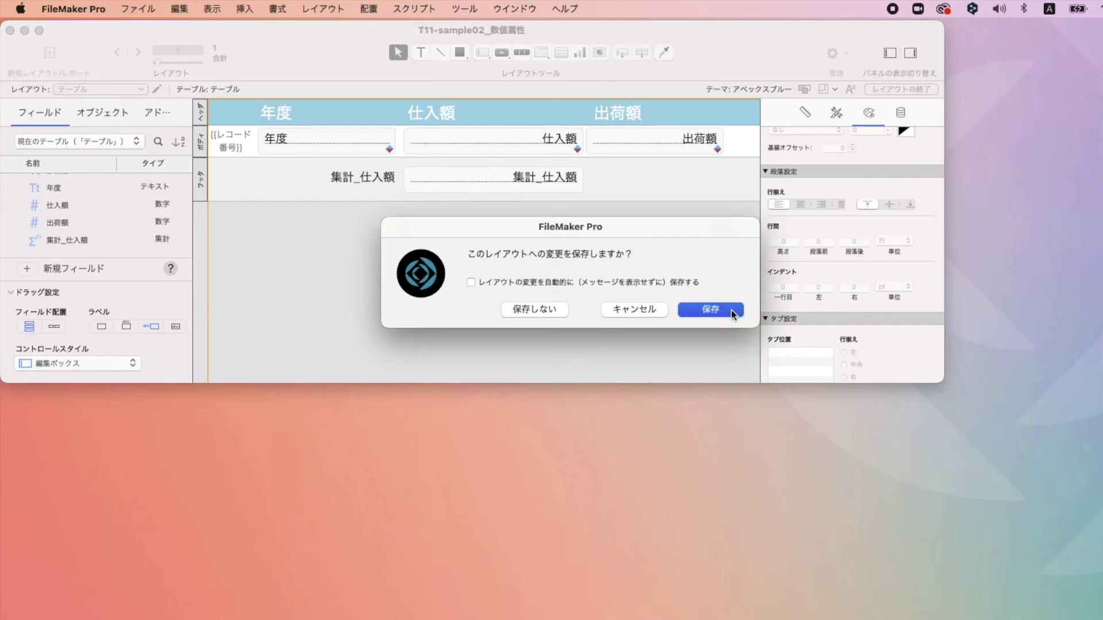
{"action": "left_click", "coordinate": [732, 310]}
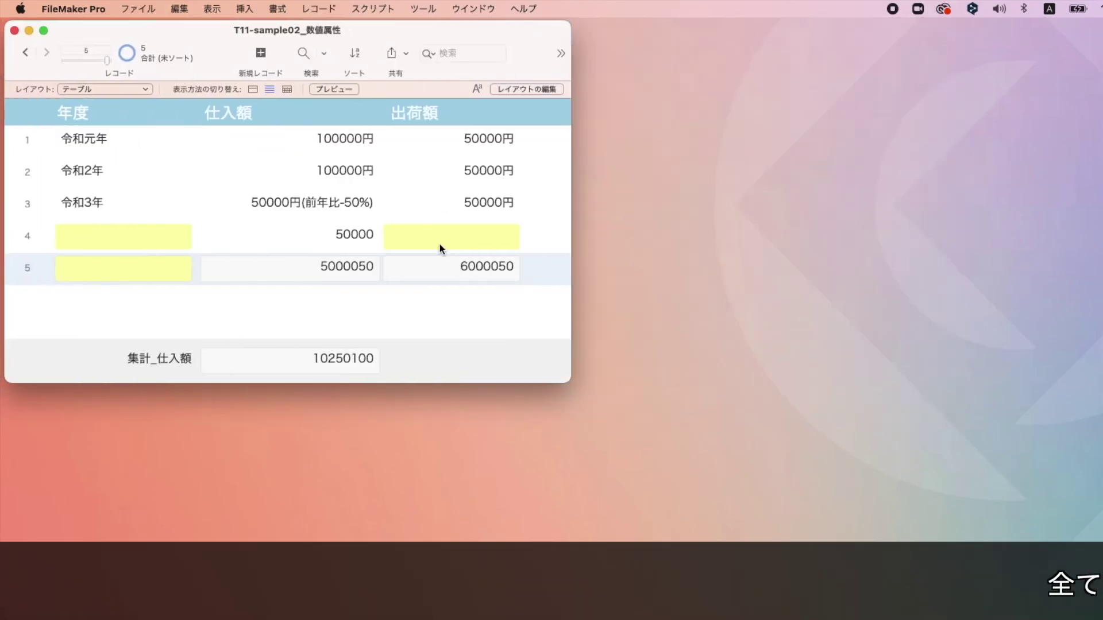
Test the empty-field highlighting by entering a in 年度 of the fourth record and leaving the field
{"action": "left_click", "coordinate": [178, 235]}
{"action": "left_click", "coordinate": [122, 267]}
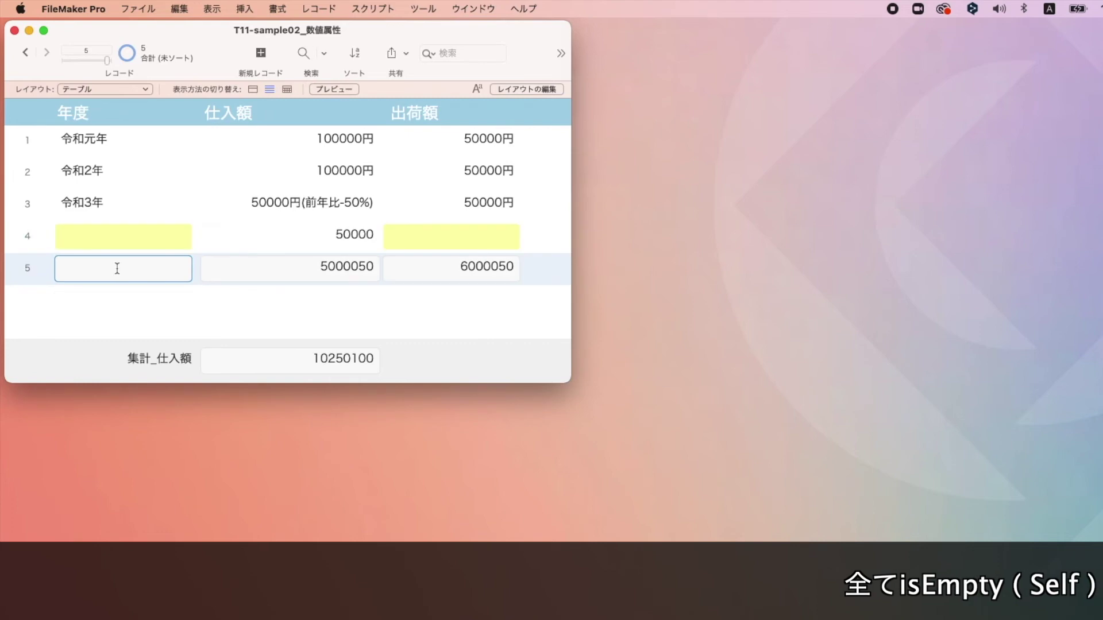
{"action": "left_click", "coordinate": [122, 233]}
{"action": "left_click", "coordinate": [164, 264]}
{"action": "left_click", "coordinate": [156, 236]}
{"action": "type", "text": "a"}
{"action": "left_click", "coordinate": [210, 200]}
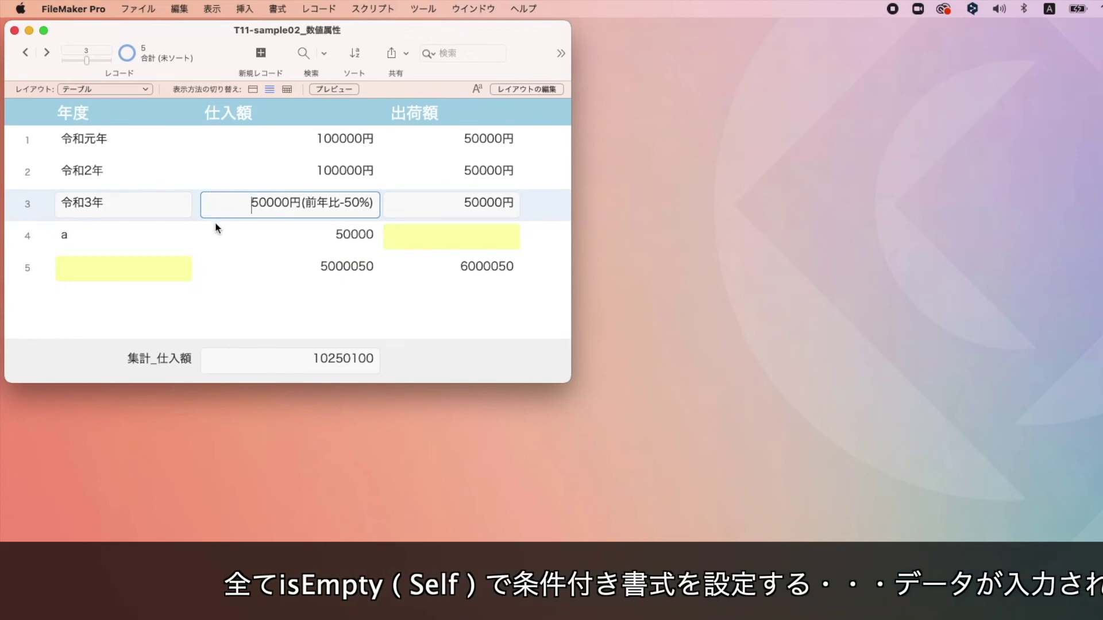